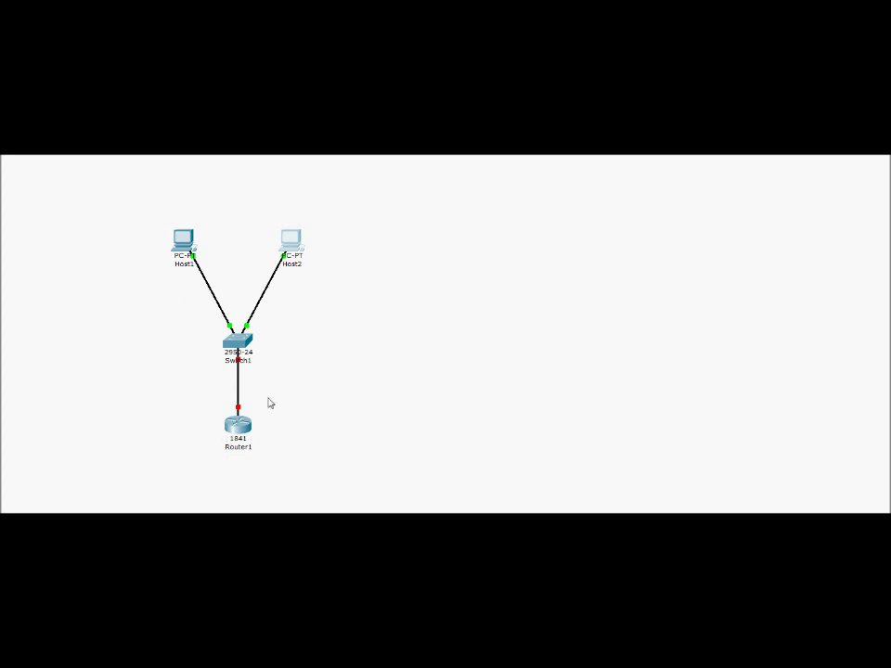
- Inspect Router1's port information, which shows its ports down and unaddressed
mouse_move(265, 442)
mouse_move(238, 422)
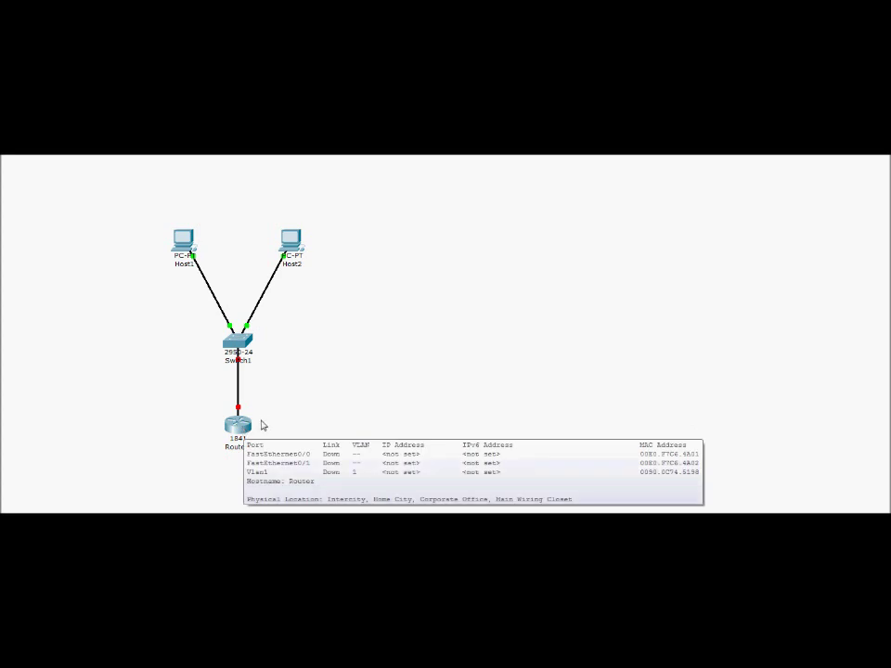
- Open Router1's CLI and answer 'n' to the initial configuration dialog to reach Router>
left_click(237, 427)
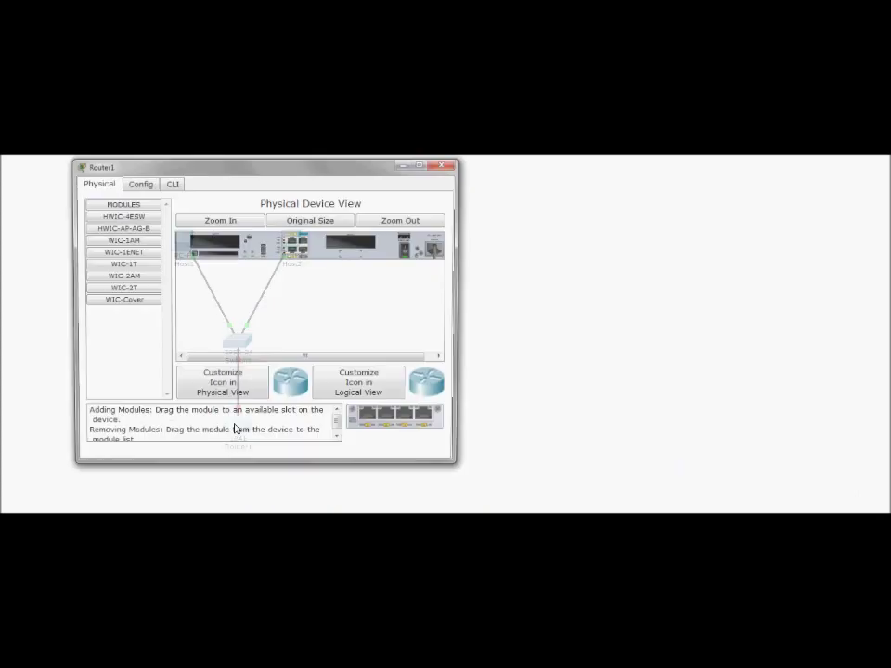
left_click_drag(268, 179, 590, 182)
left_click(513, 186)
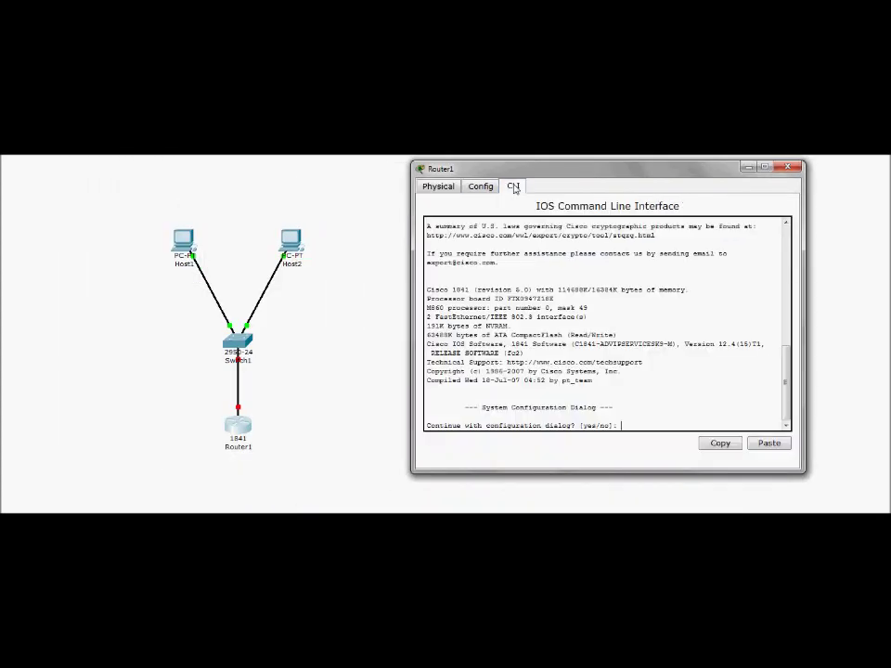
left_click(642, 424)
type("n")
key("Return")
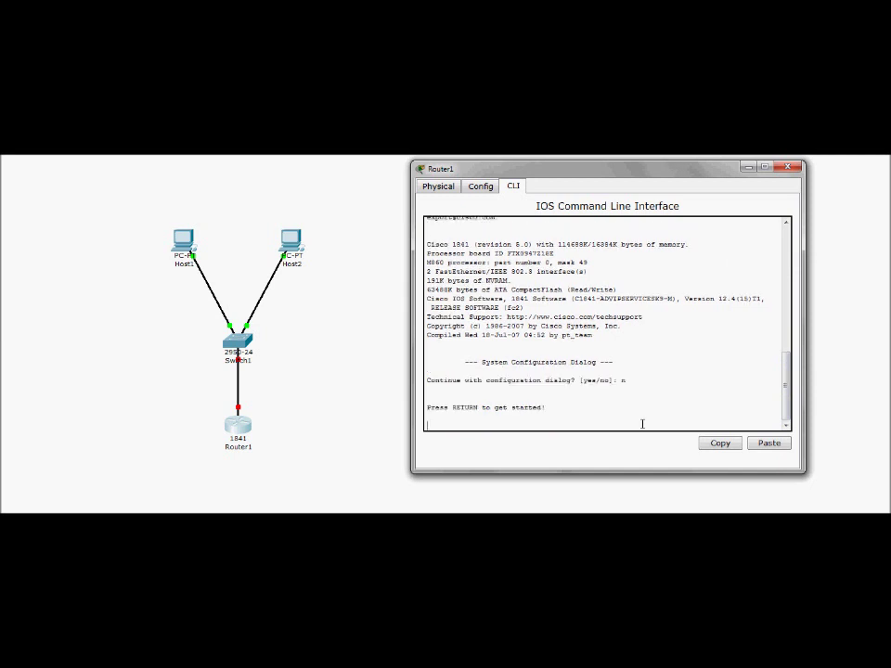
key("Return")
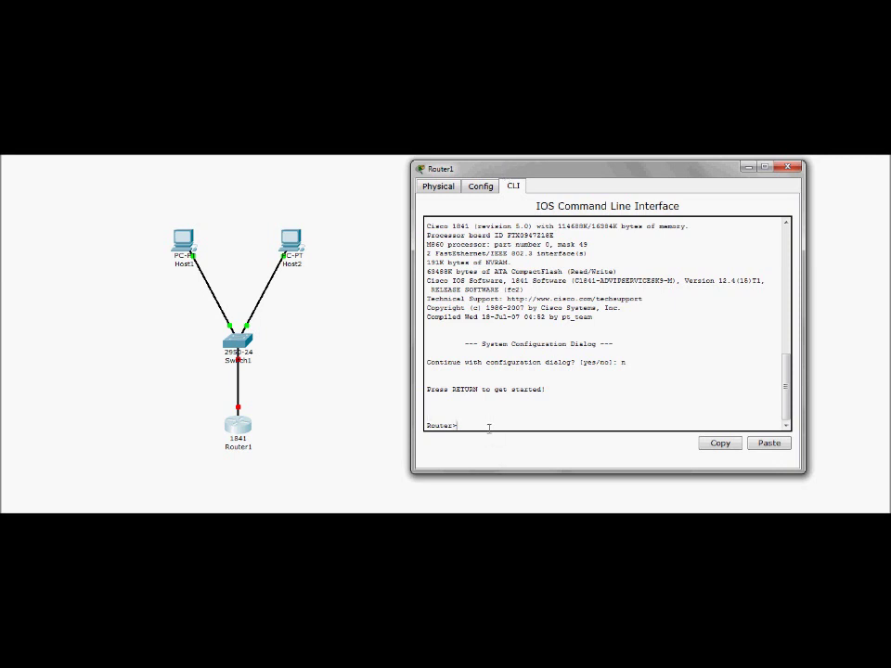
- Enter global configuration, set hostname R1 and add an enable secret password
type("en")
key("Return")
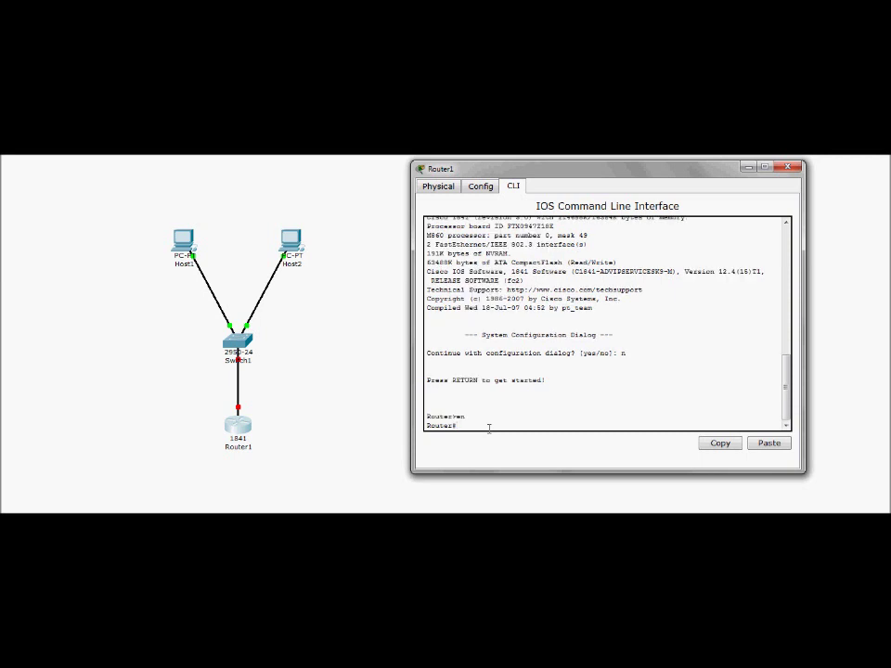
type("conf t")
key("Return")
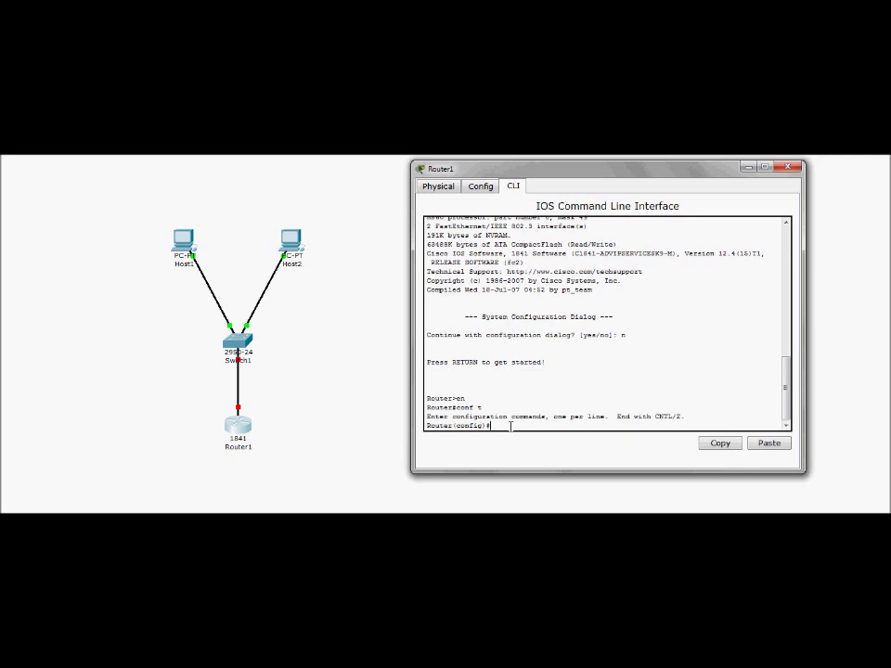
type("Hostname R1")
key("Return")
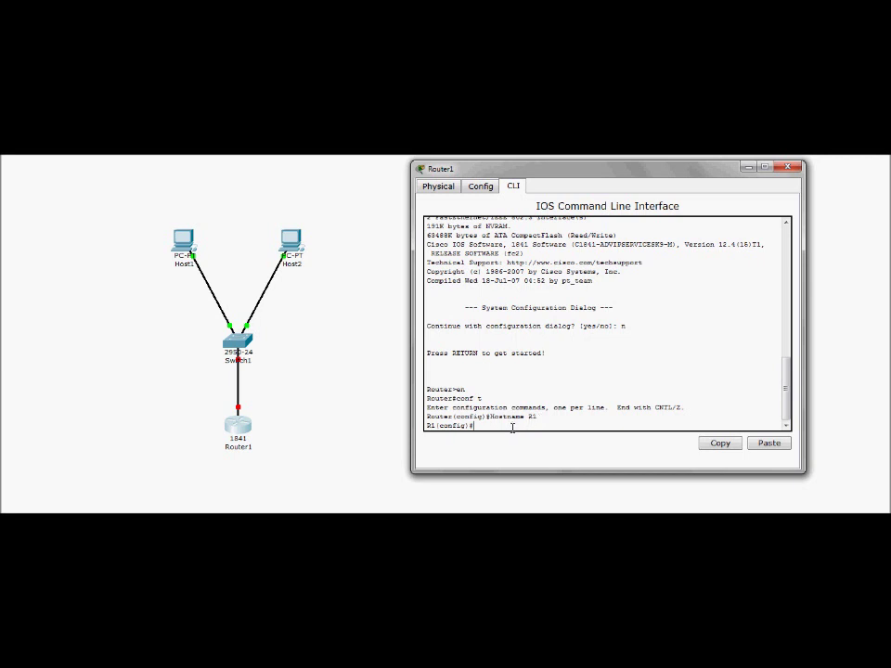
type("enable secret cisco")
key("Return")
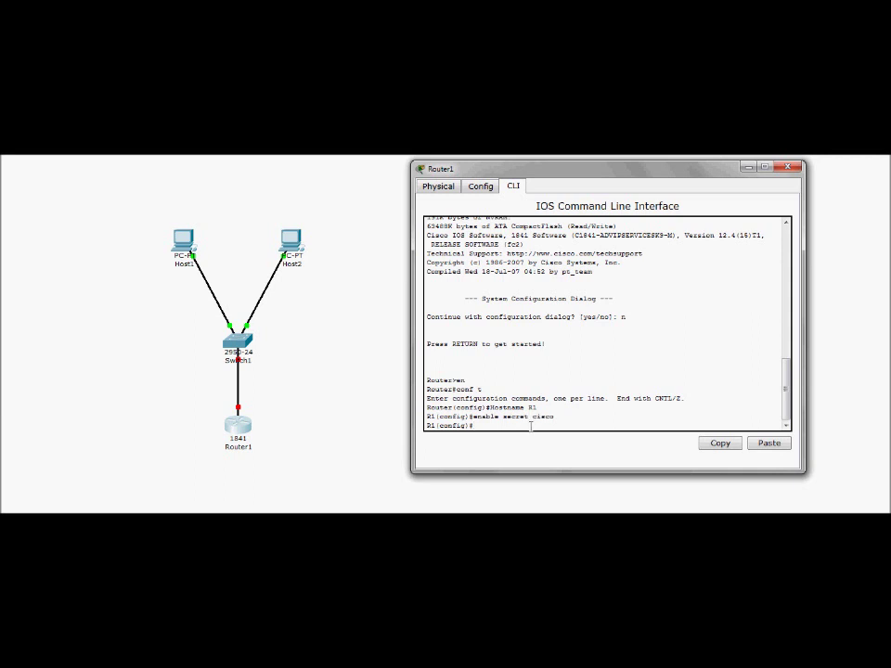
- Create a '['-delimited MOTD banner reading AUTHORIZED PERSONEL ONLY!!!!! between two rows of #
type("Banner motd [")
key("Return")
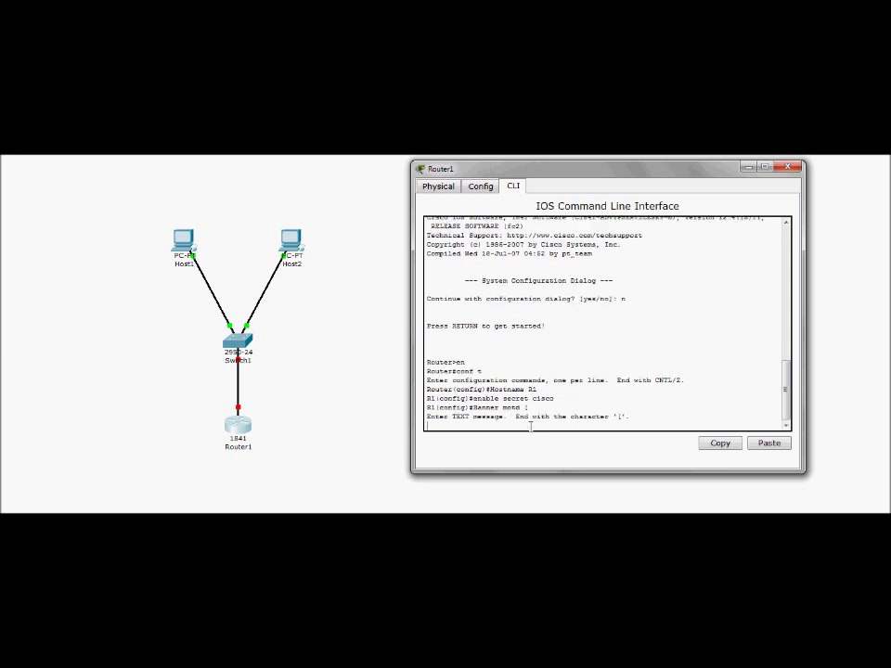
type("###########################################")
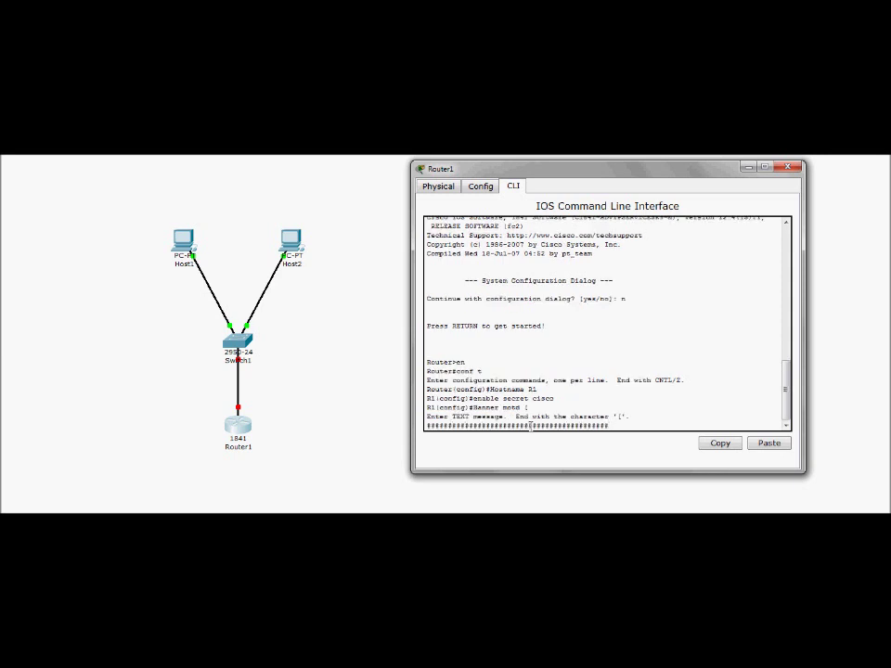
key("Return")
type("AUTHORIZ")
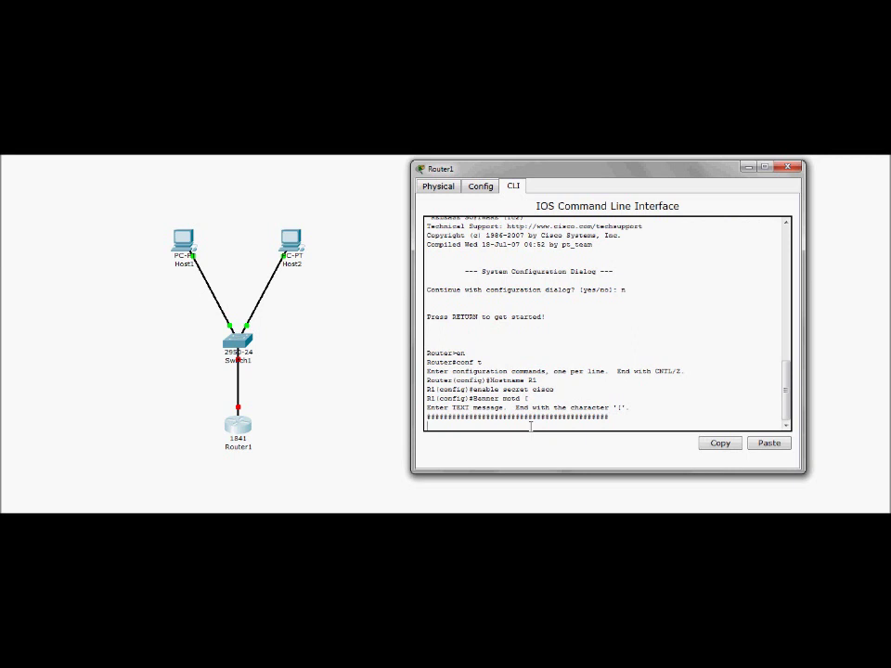
type("ED PERSONEL ONLY!!!!!")
key("Return")
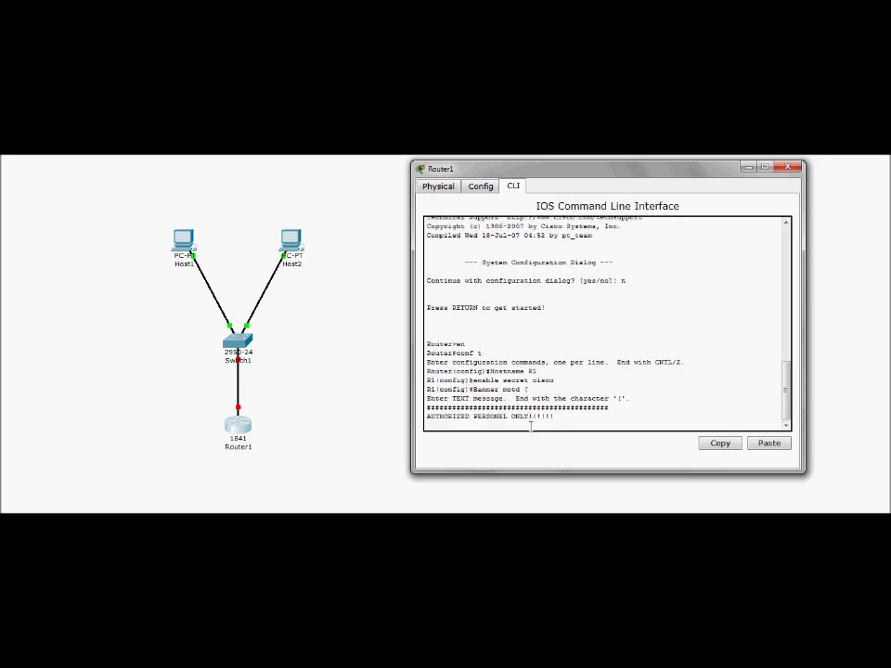
type("##########################################")
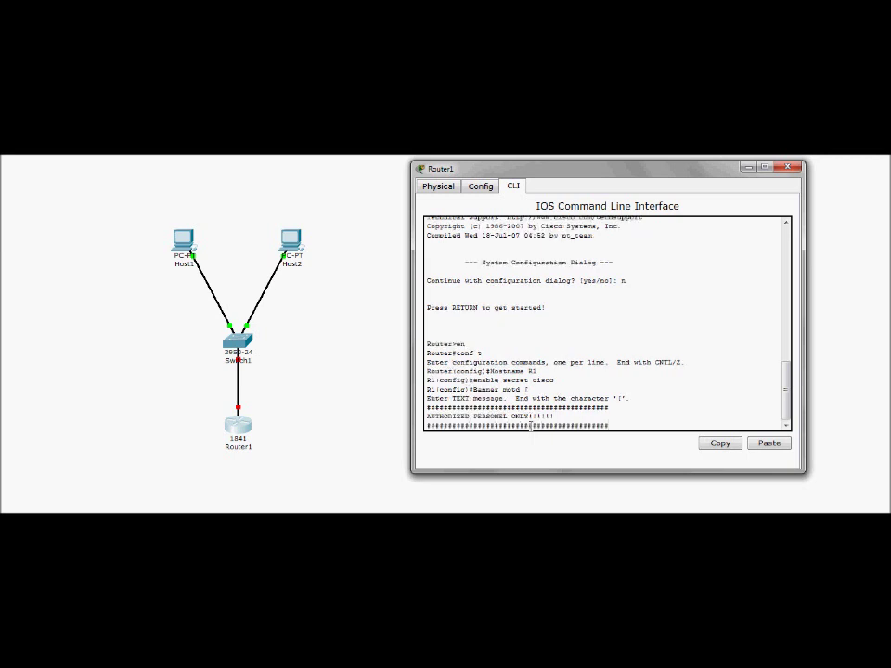
key("Return")
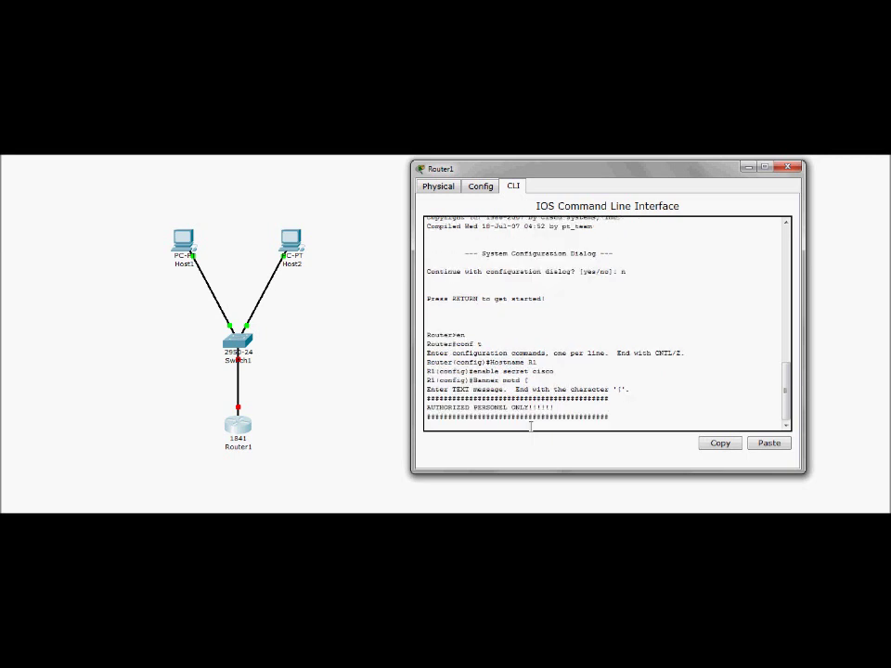
type("[")
key("Return")
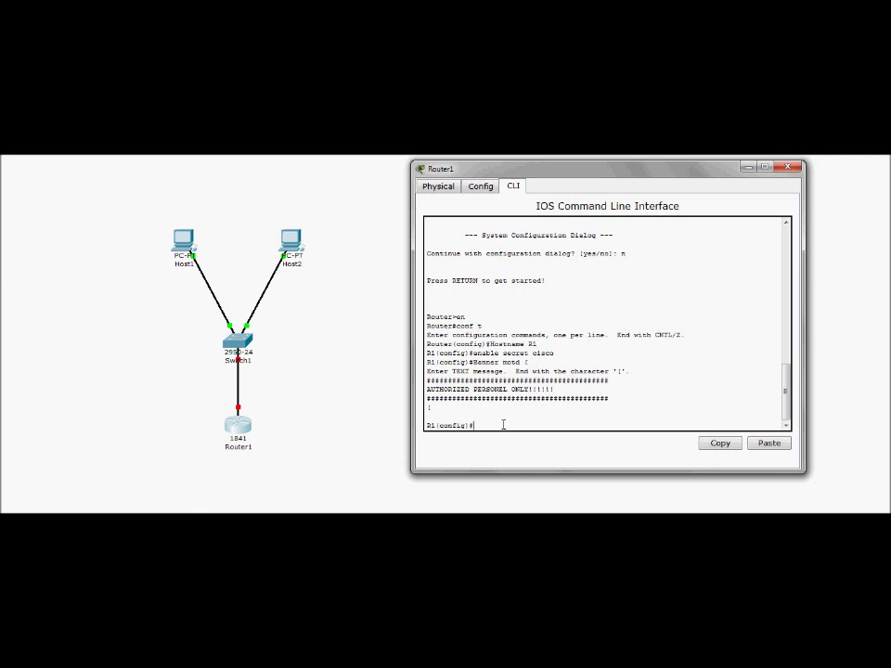
- Secure console line 0 with a password, login required and logging synchronous
type("line")
key("BackSpace")
key("BackSpace")
key("BackSpace")
key("BackSpace")
key("BackSpace")
type("line con 0")
key("Return")
type("password cisco")
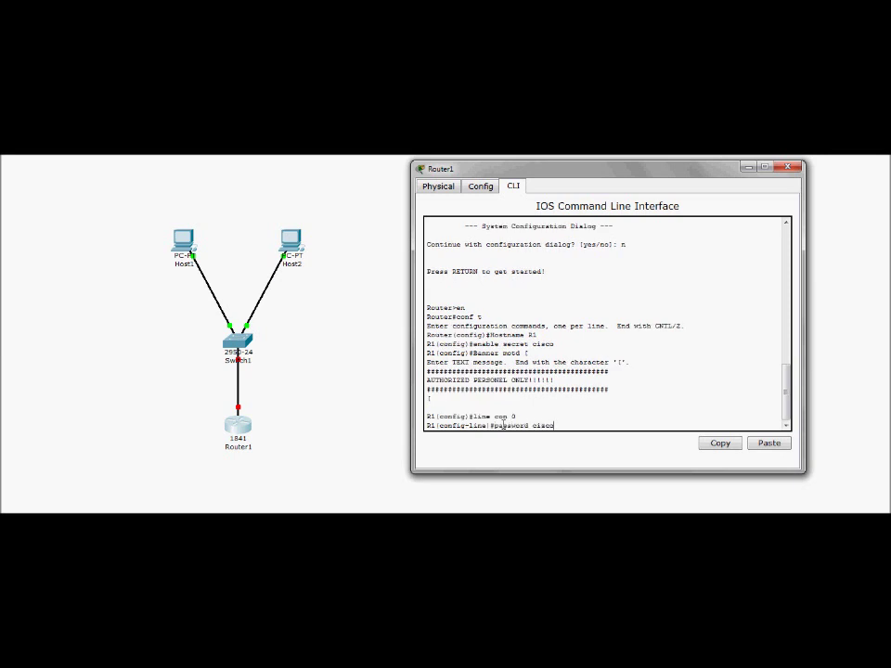
key("Return")
type("login")
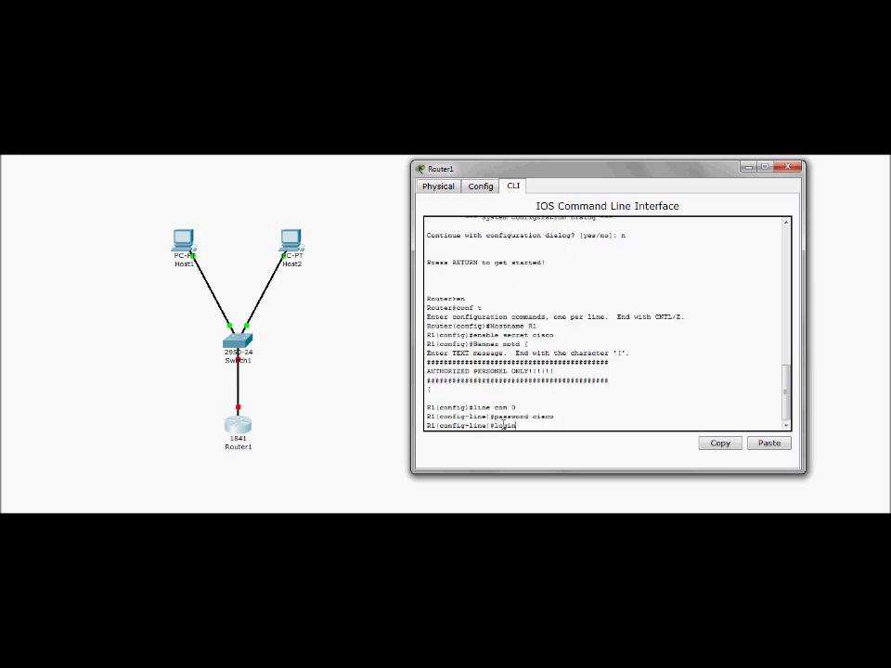
key("Return")
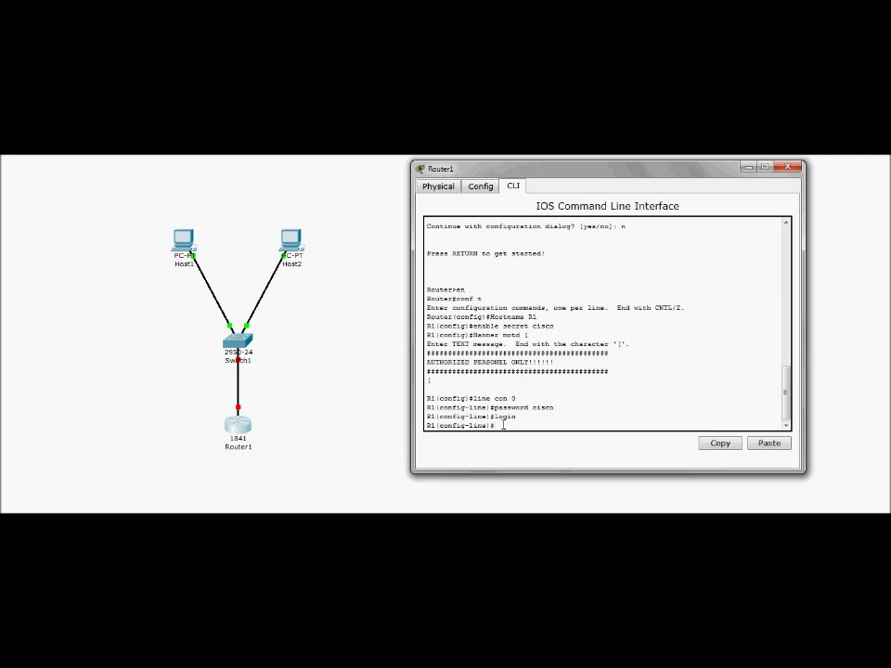
type("logging sync")
key("Return")
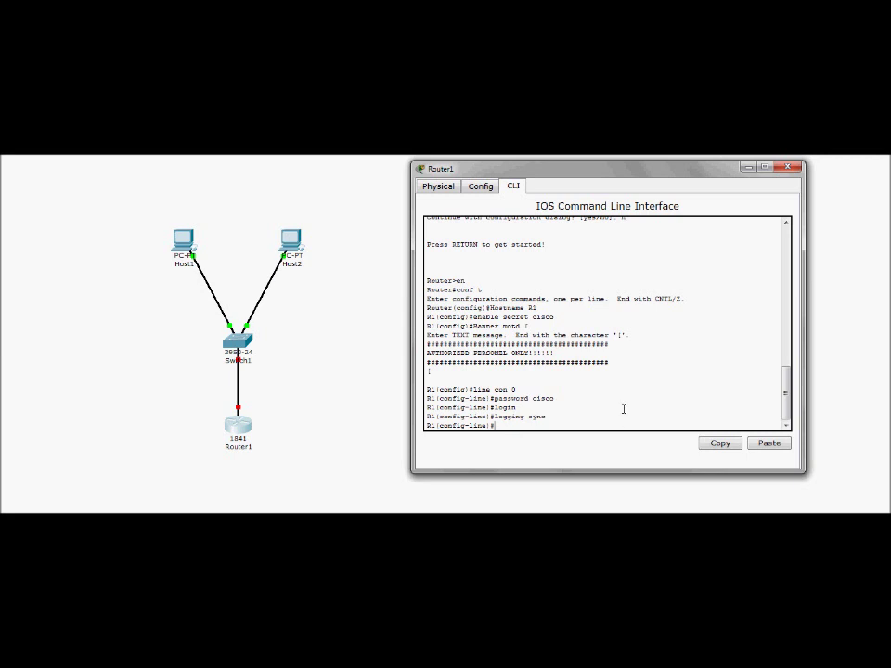
- Set a password and require login on vty lines 0 to 5
type("ine vty 0 5")
key("Return")
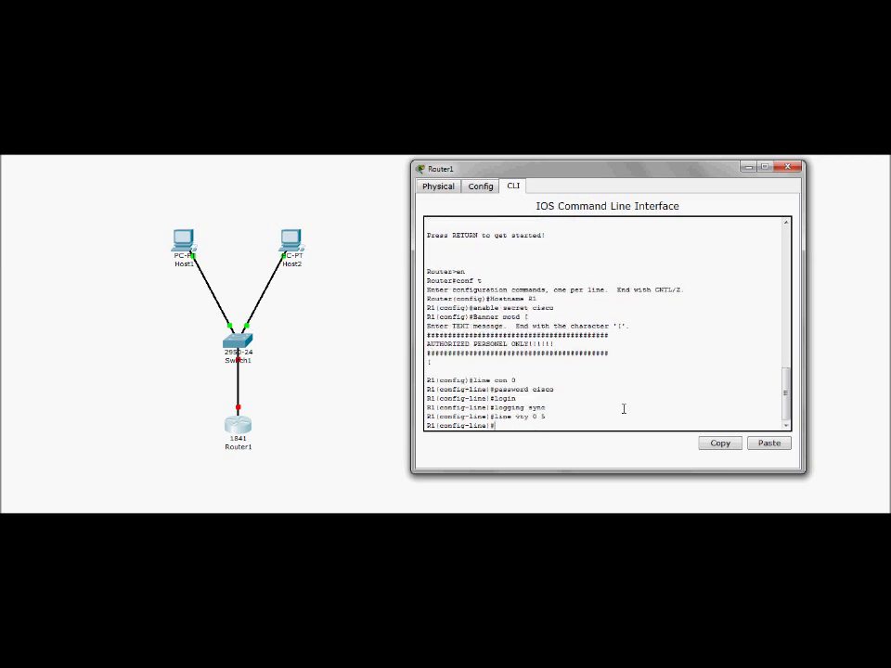
type("password cisco")
key("Return")
type("login")
key("Return")
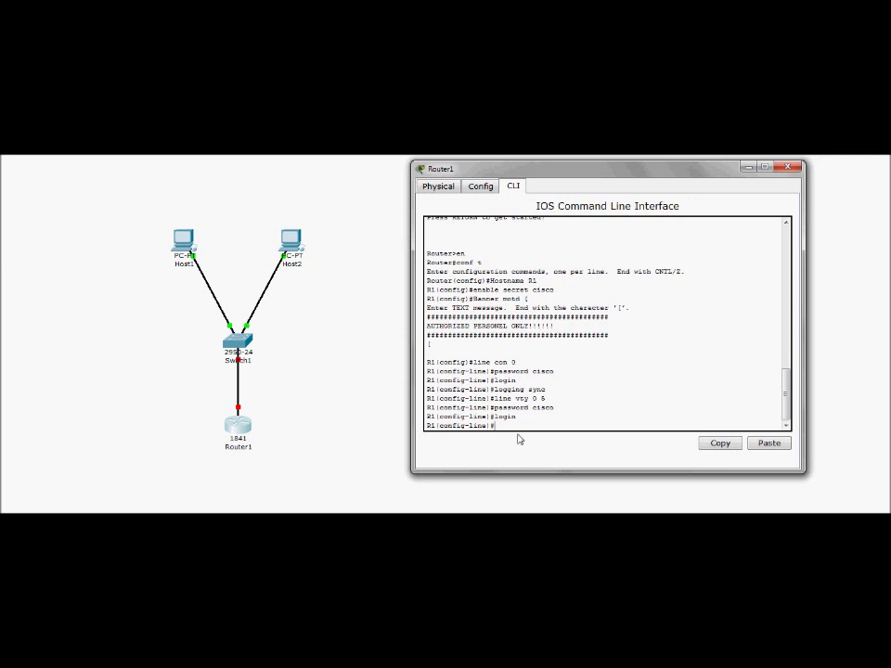
- On interface fa0/0, configure ip address 192.168.1.1 with mask 255.255.255.248
type("interface fa0/0")
key("Return")
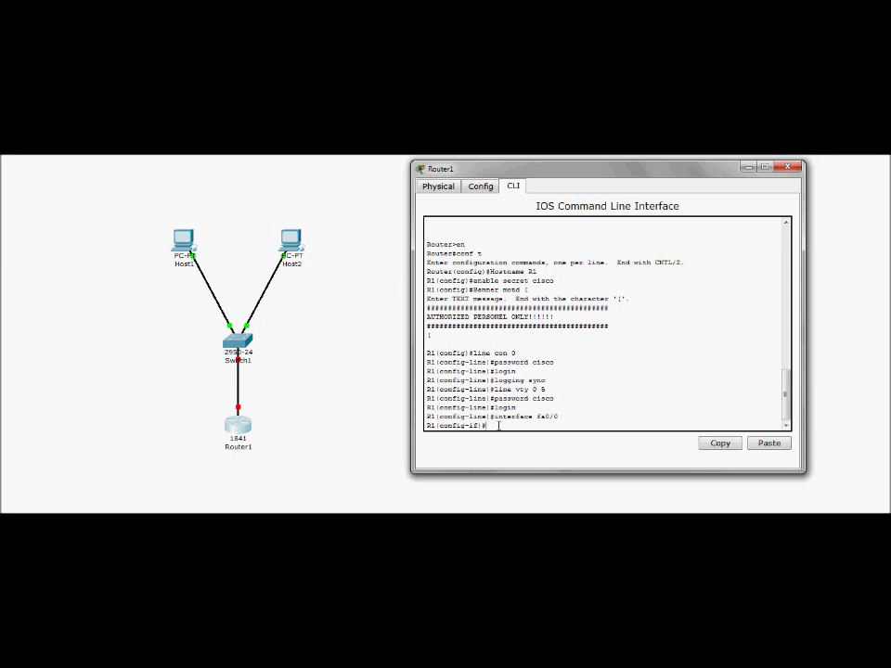
type("ip address 192.168.1.1 255.255.255")
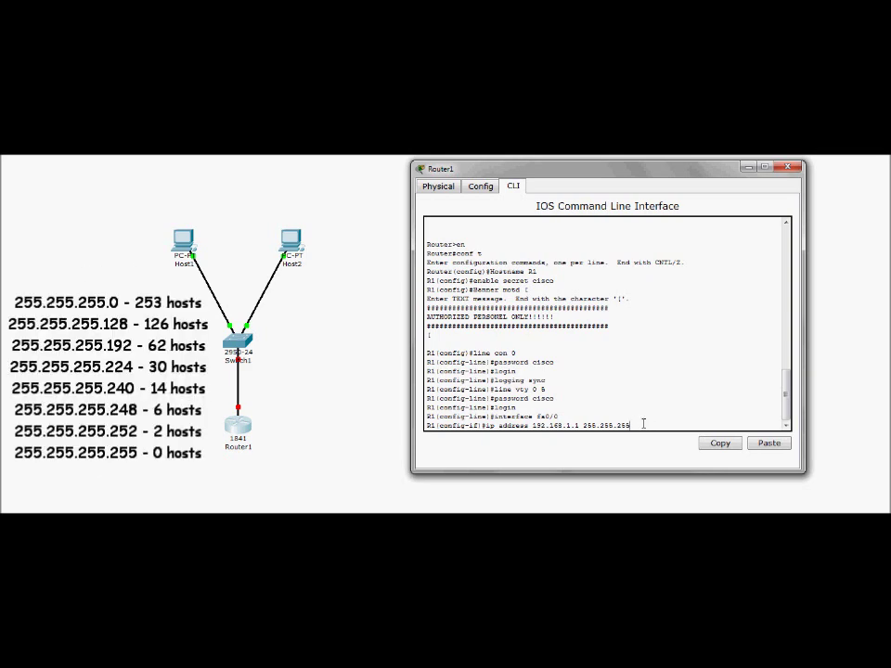
type("48")
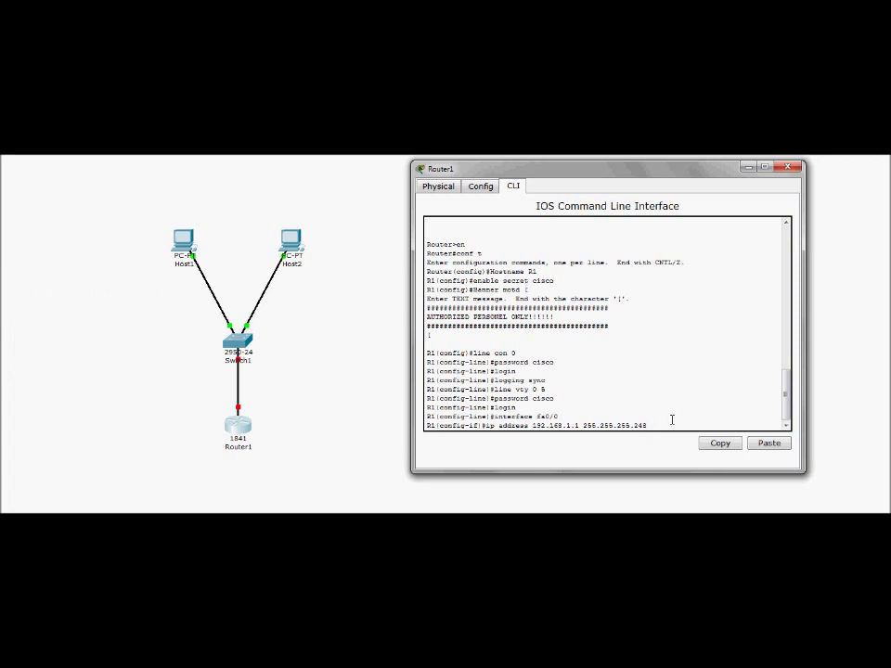
key("Return")
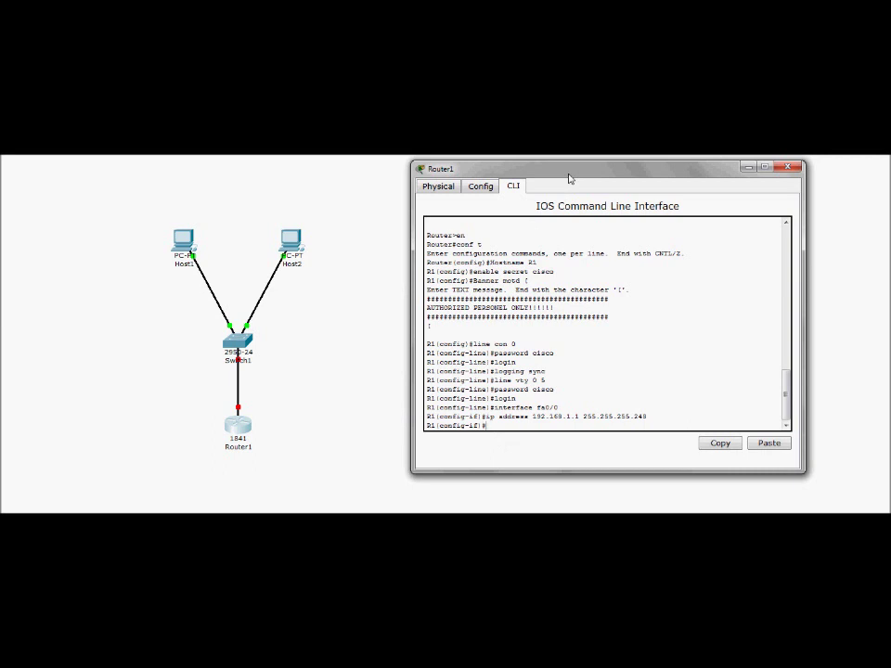
- Issue no shutdown on FastEthernet0/0 and confirm up/up with 'do sh ip int br'
left_click_drag(452, 170, 433, 189)
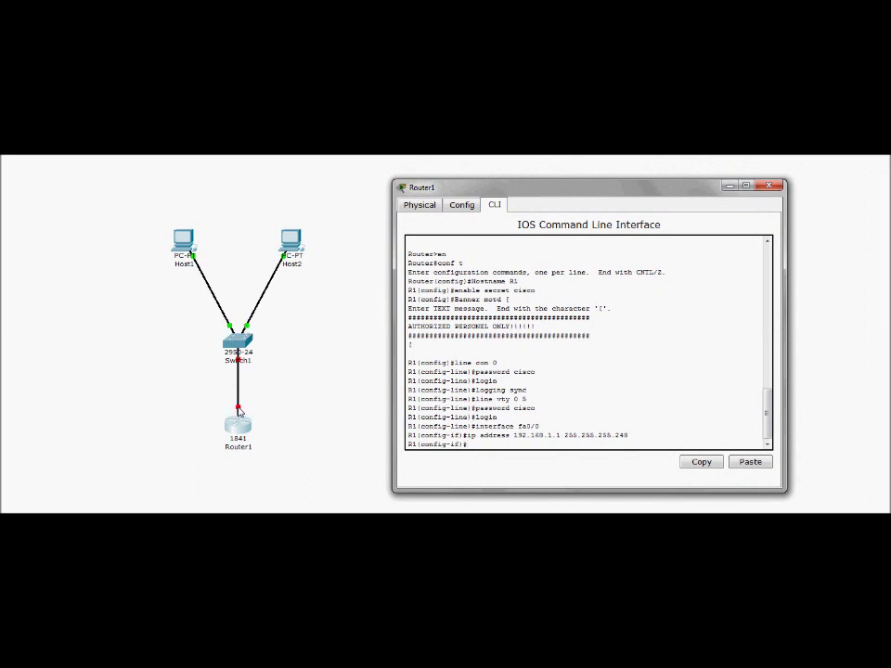
type("do sh in")
type(" int br")
key("Return")
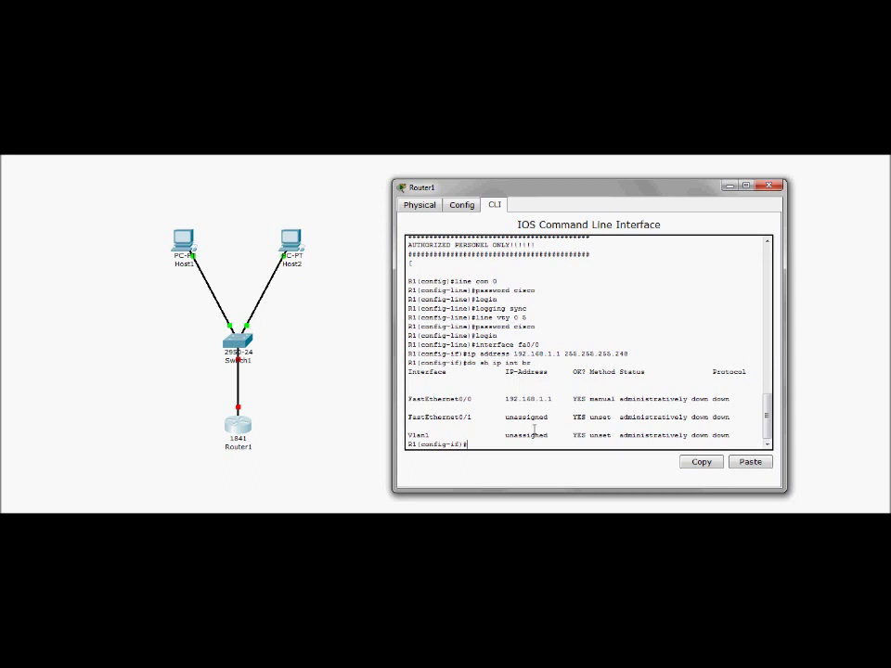
type("no shutdown")
key("Return")
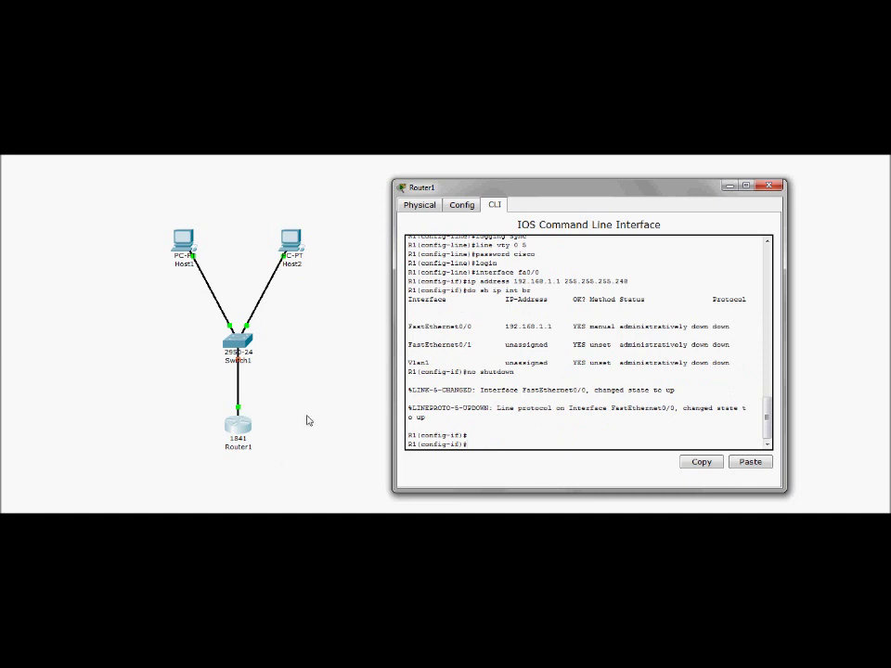
type("do sh ip int br")
key("Return")
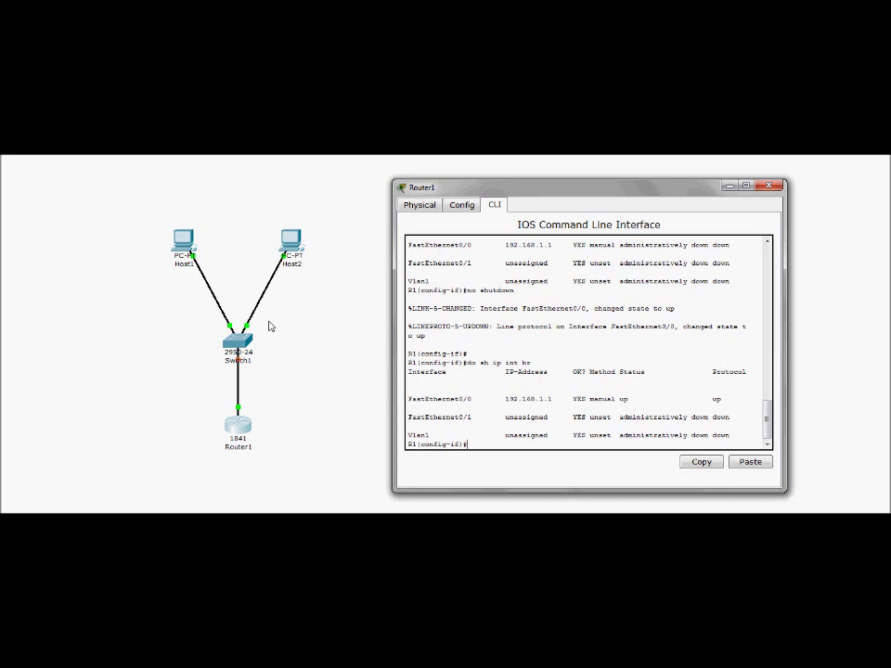
- Check the topology link, then try pinging 192.168.1.1 from interface mode
left_click(331, 348)
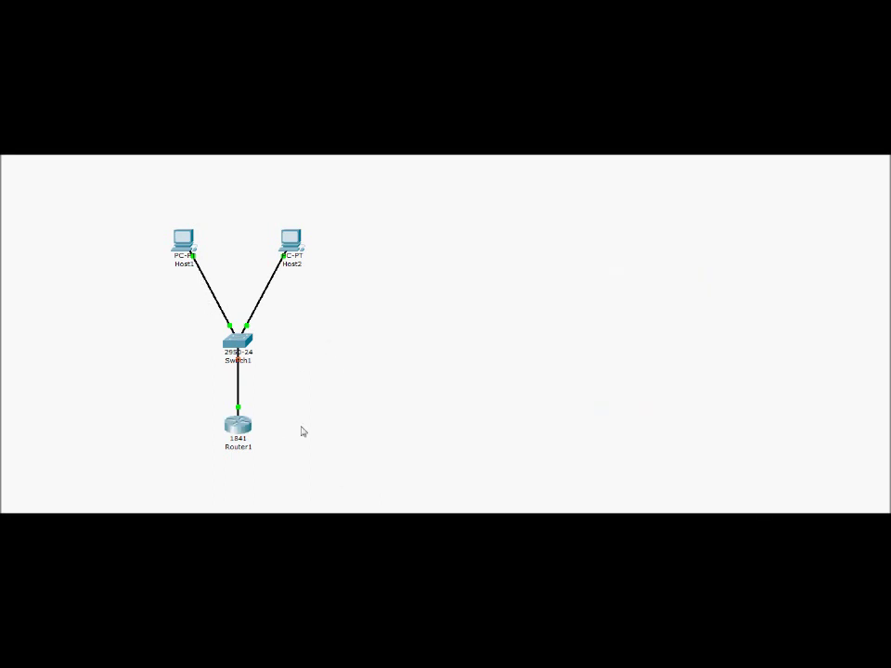
left_click(238, 425)
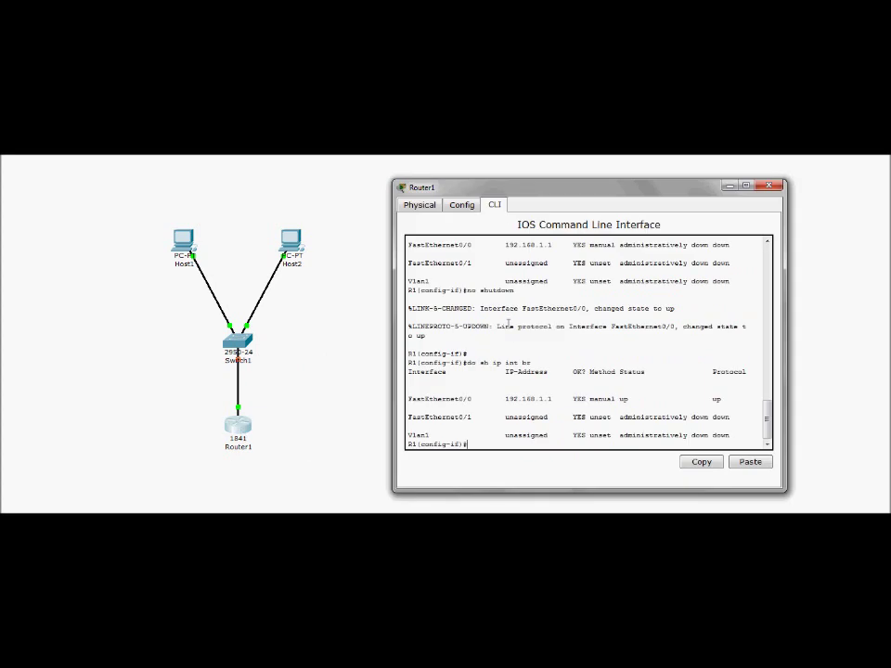
type("do ping")
key("BackSpace")
key("BackSpace")
key("BackSpace")
key("BackSpace")
key("BackSpace")
key("BackSpace")
key("BackSpace")
type("ping 192.168.1.1")
key("Return")
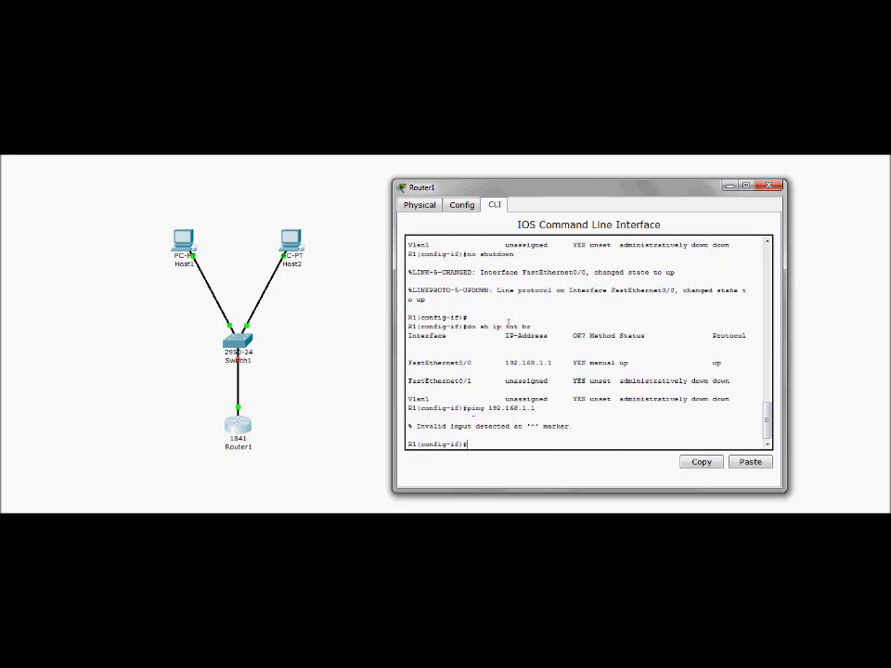
- Return to privileged mode and ping 192.168.1.1 from R1 successfully
type("exit")
key("Return")
type("end")
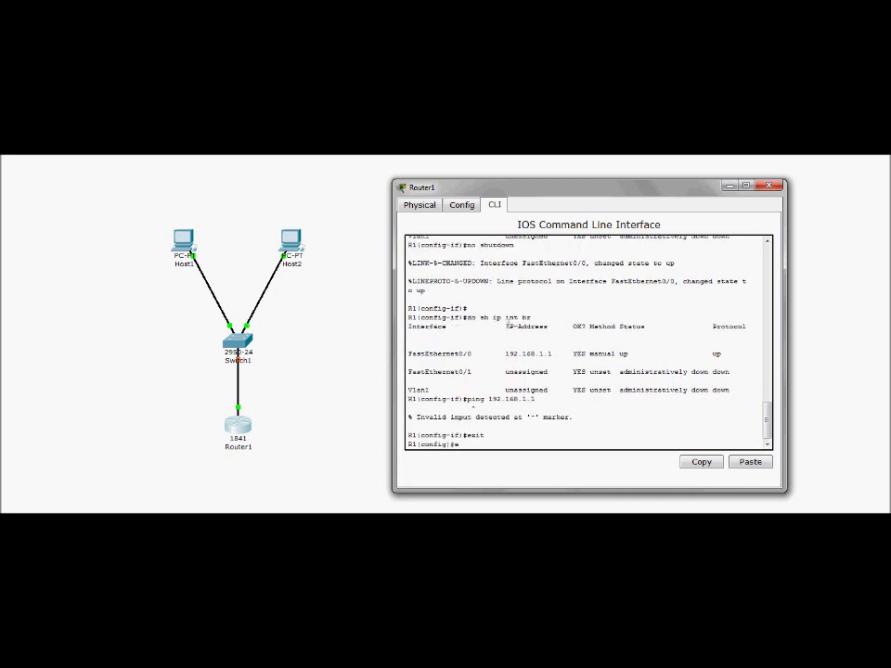
key("Return")
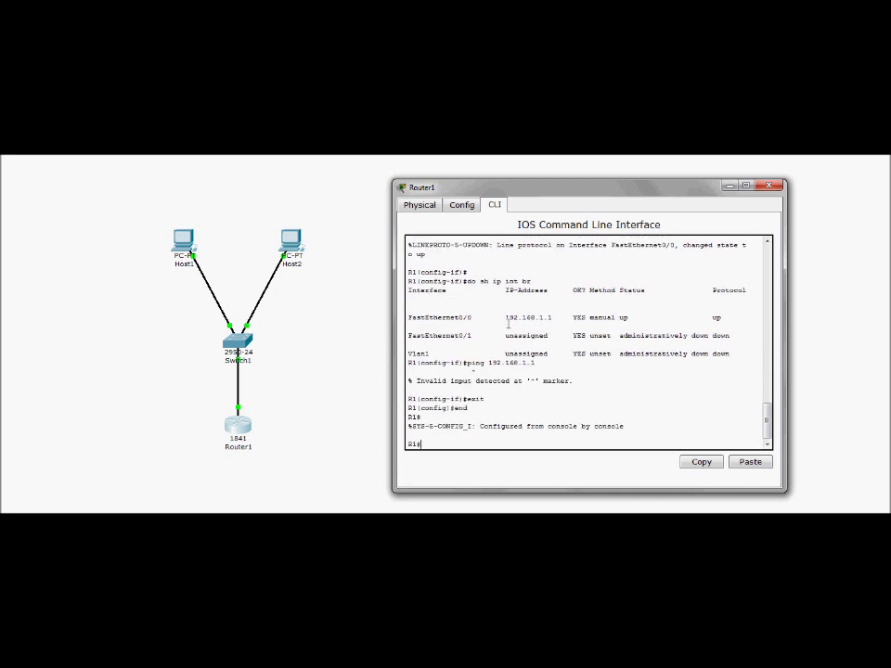
type("ping 192.168.1.1")
key("Return")
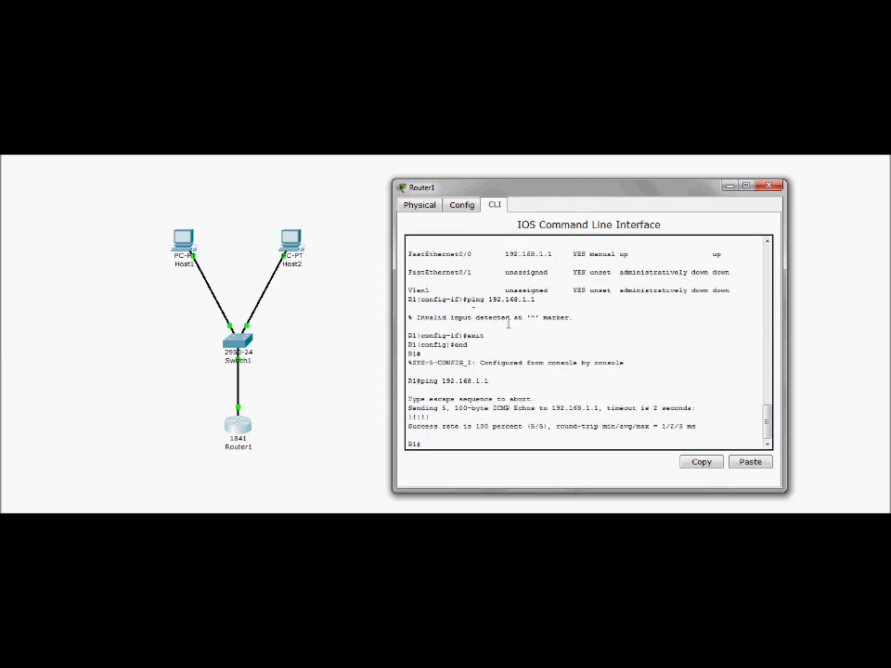
- Re-enter fa0/0 configuration and ping 192.168.1.1 with 'do ping'
type("conf t")
key("Return")
type("int fa0/0")
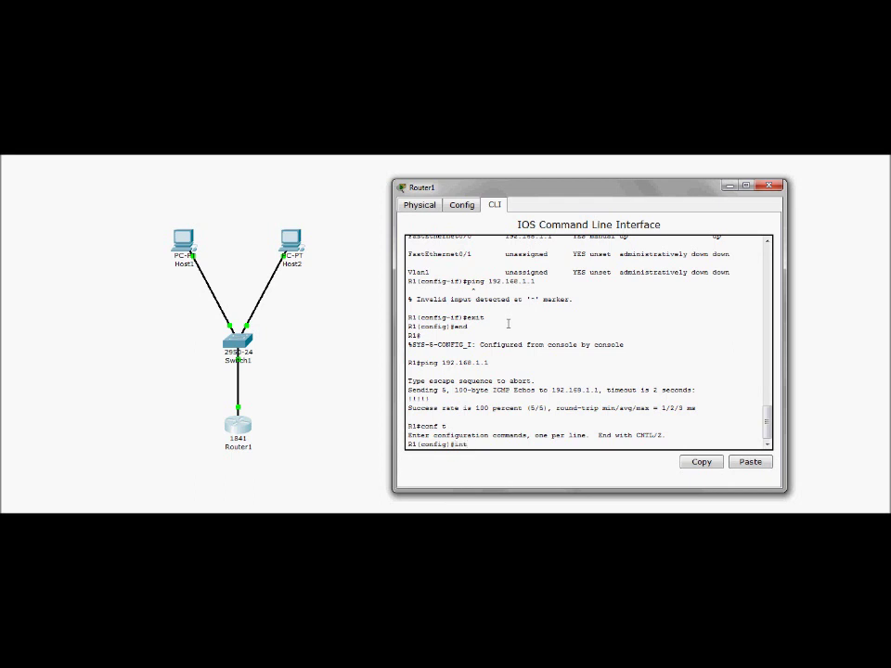
key("Return")
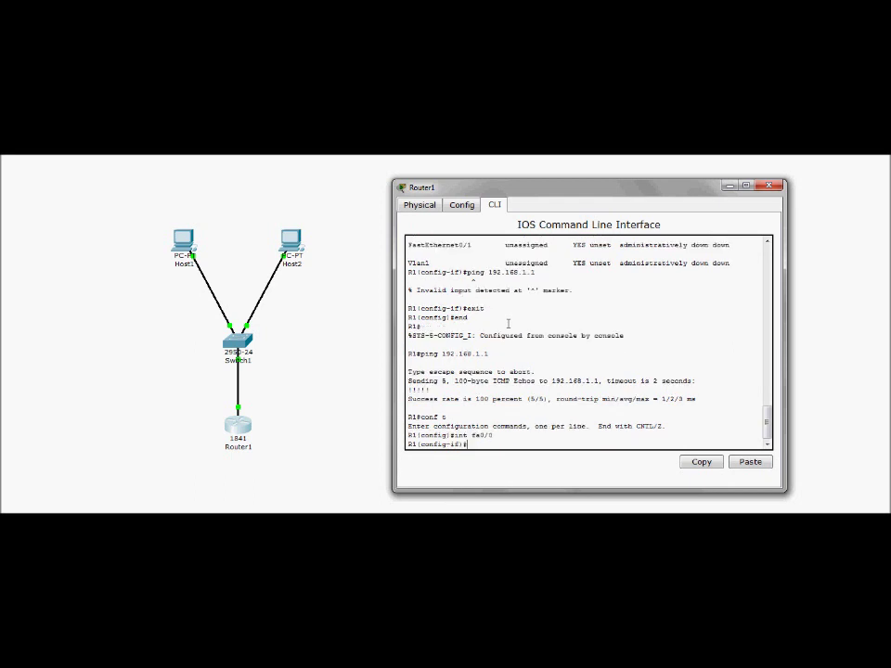
type("do ping 192.168.1.1")
key("Return")
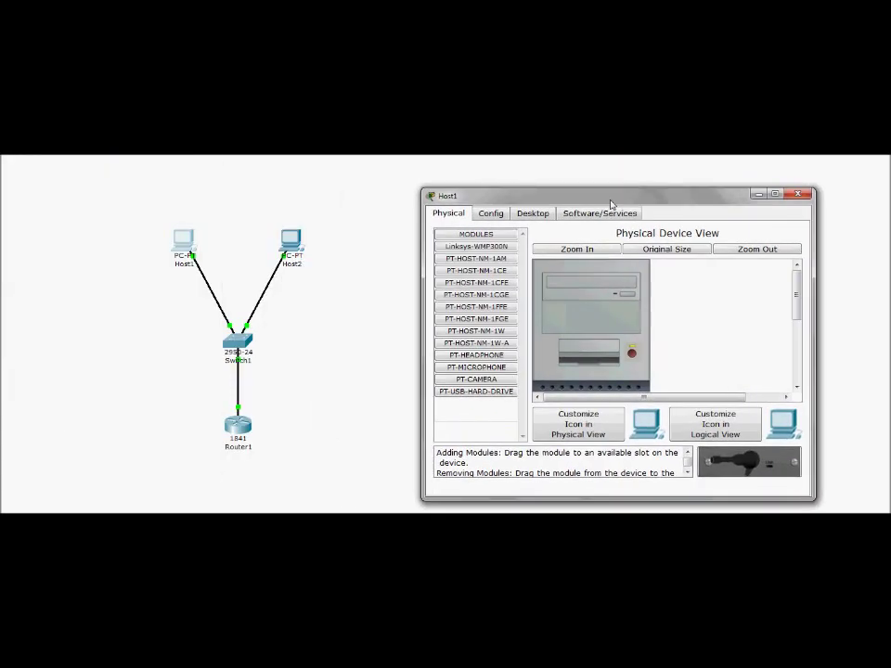
- Give Host1 static IP 192.168.1.2, mask 255.255.255.248, gateway 192.168.1.1, then close its window
left_click(532, 214)
left_click(477, 263)
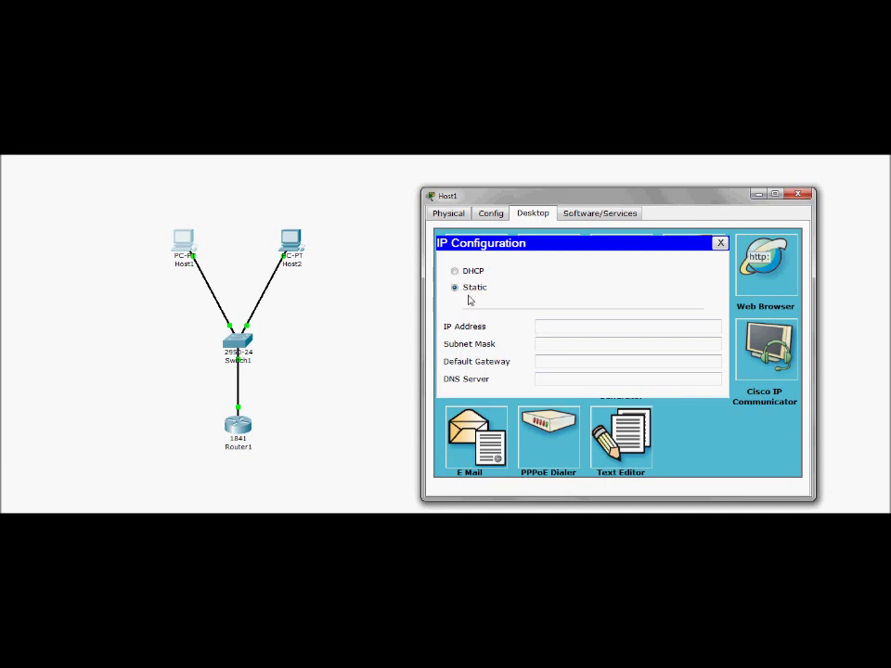
left_click(455, 270)
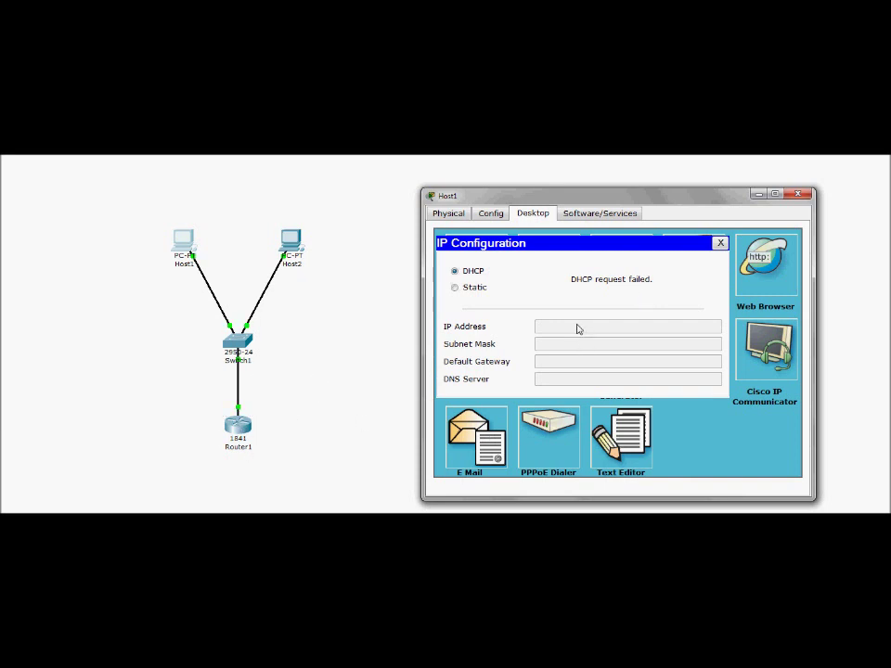
left_click(486, 294)
left_click(543, 328)
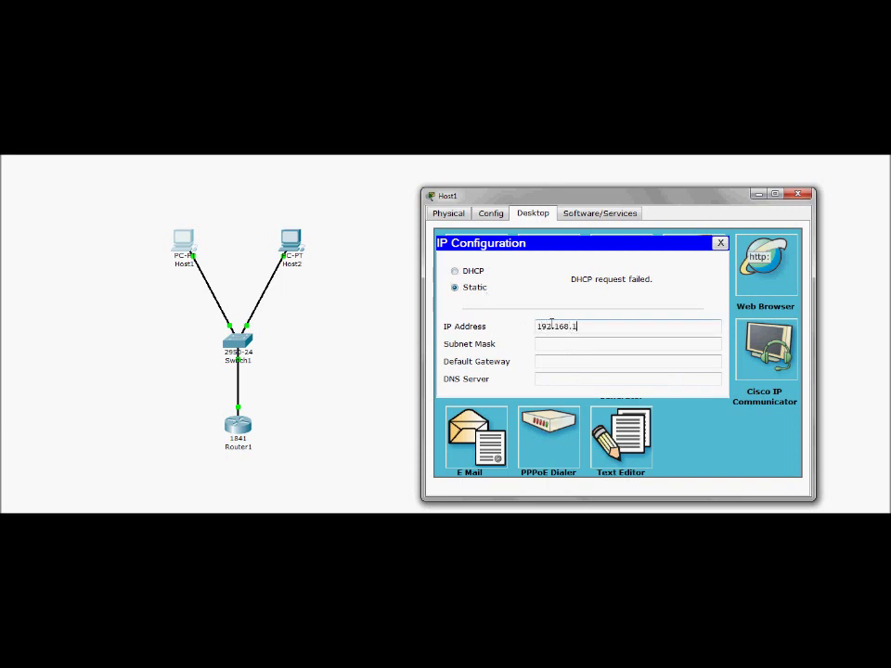
type("192.168.1.2")
key("Tab")
type("255.255.25")
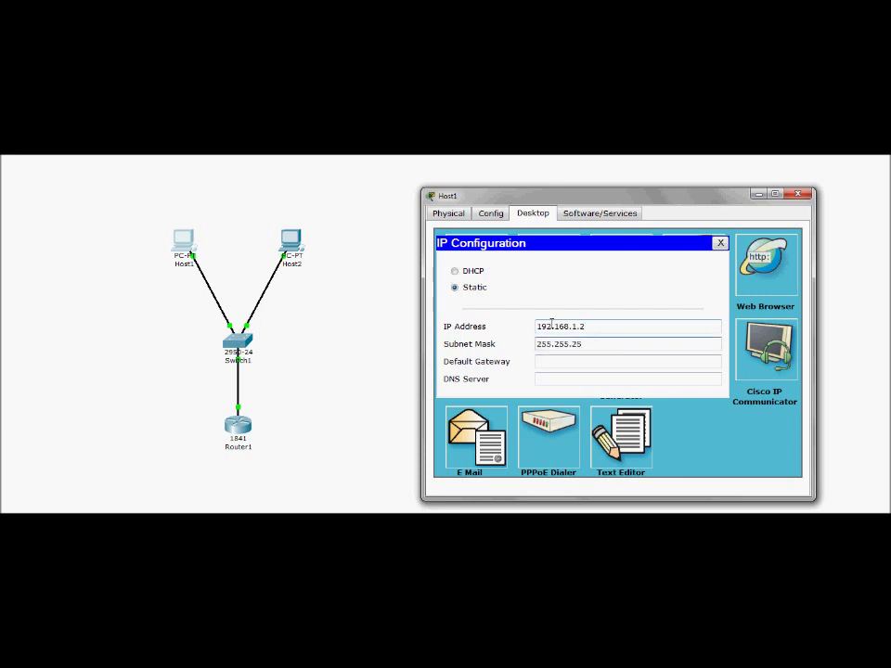
key("Tab")
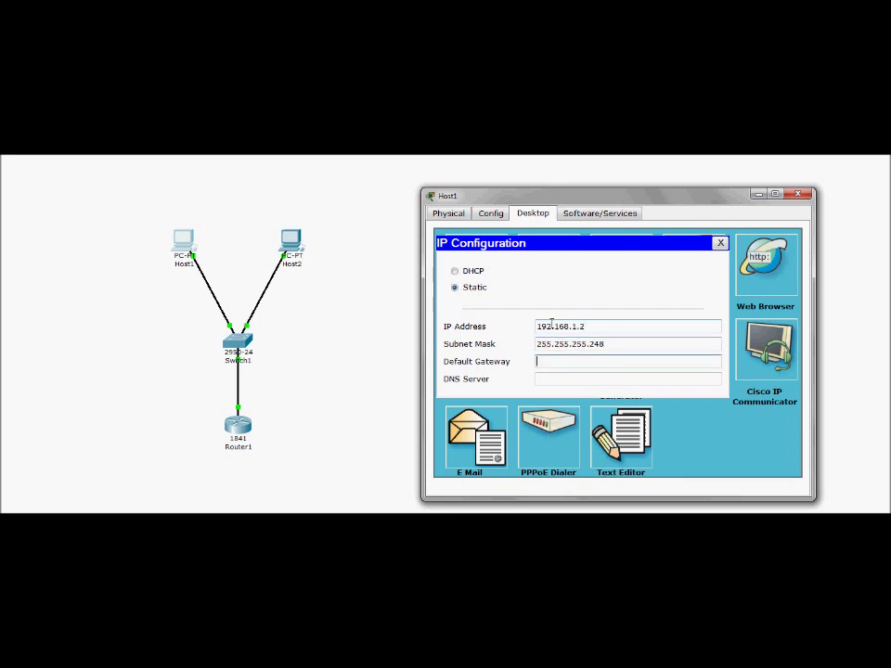
type("192.168.1.1")
left_click(803, 200)
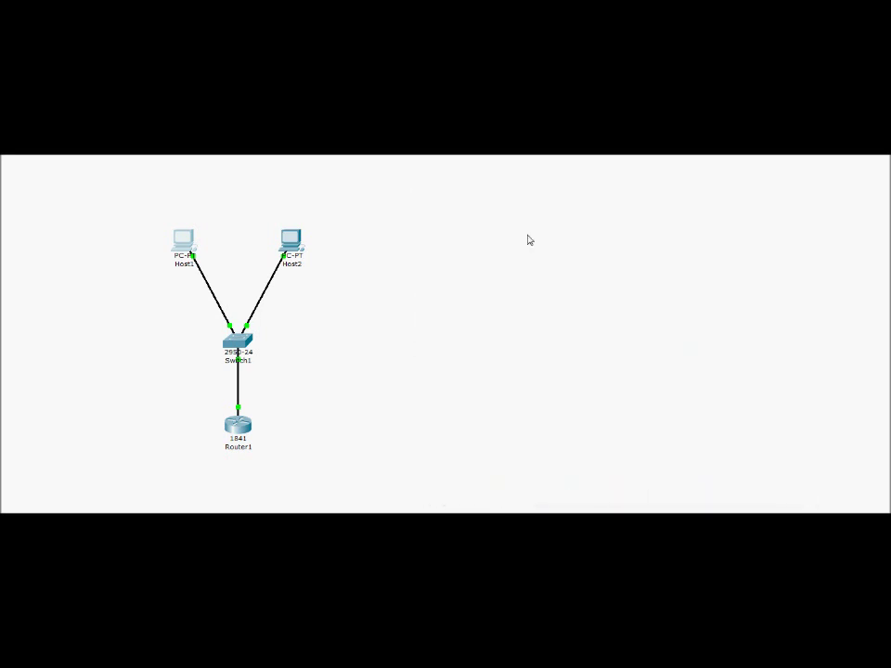
left_click(183, 240)
- In Host2's IP Configuration, choose Static with 192.168.1.3, 255.255.255.248, gateway 192.168.1.1, then close
left_click_drag(184, 119, 480, 204)
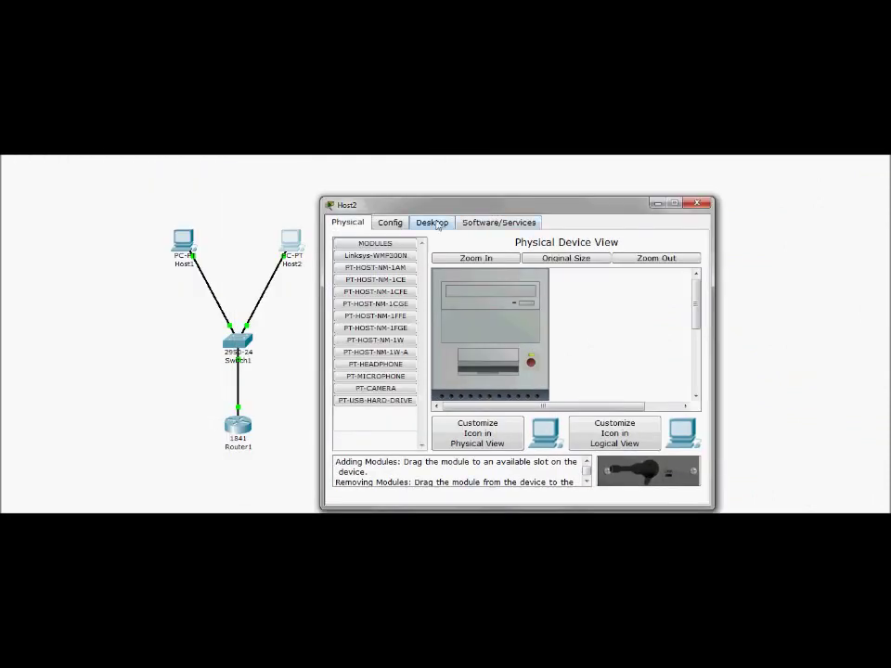
left_click(432, 222)
left_click(372, 250)
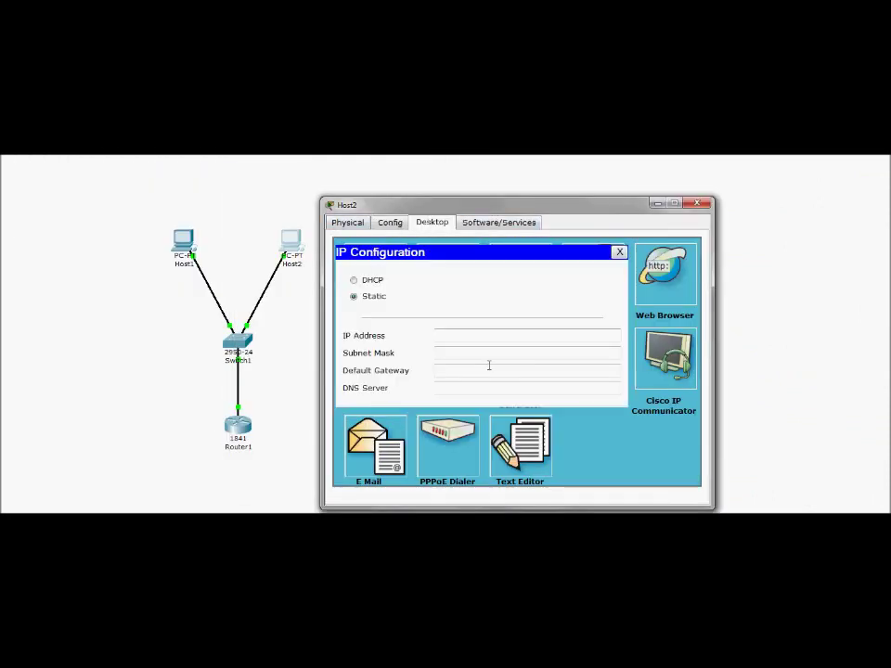
left_click(491, 336)
left_click(362, 281)
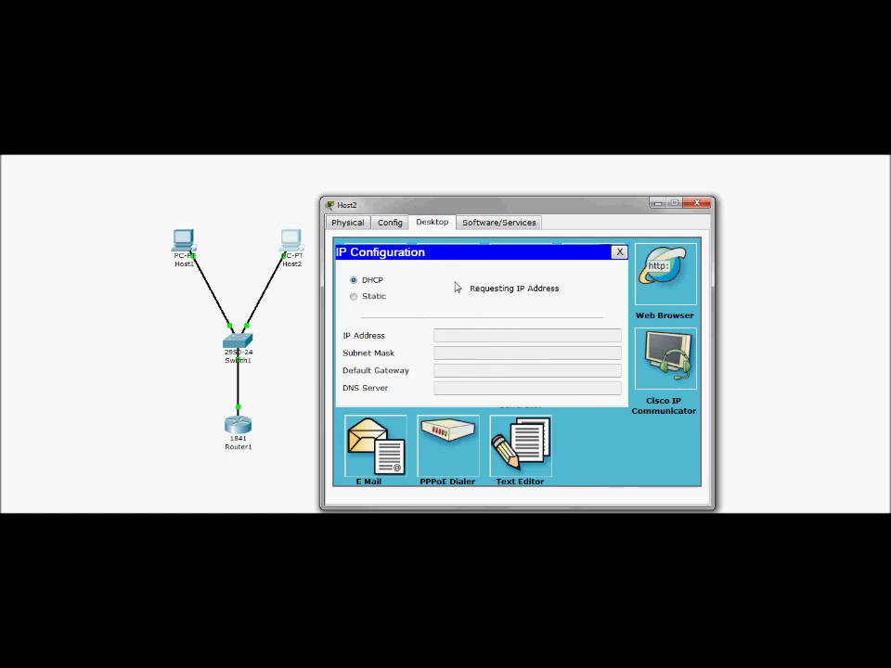
left_click(369, 298)
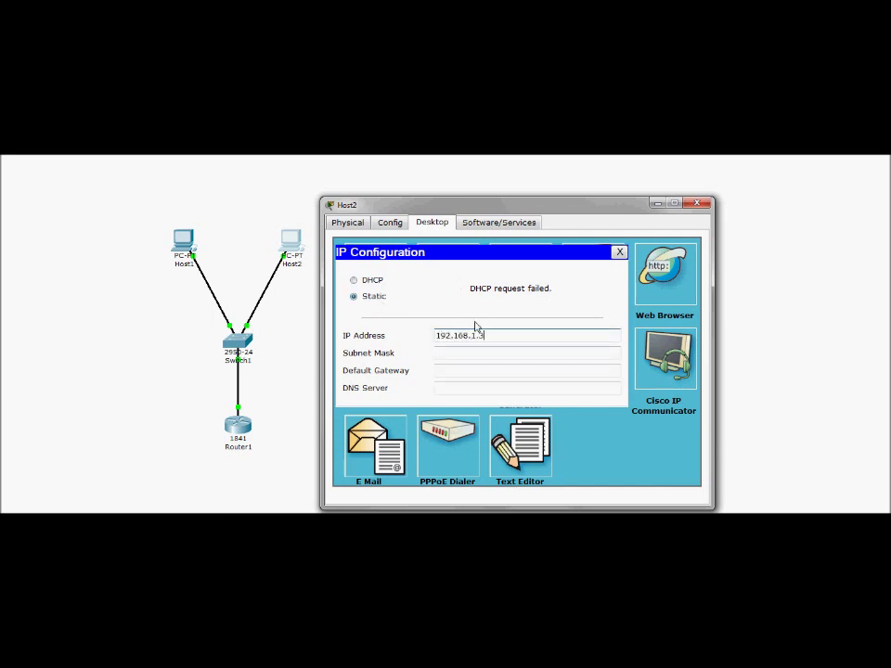
key("Tab")
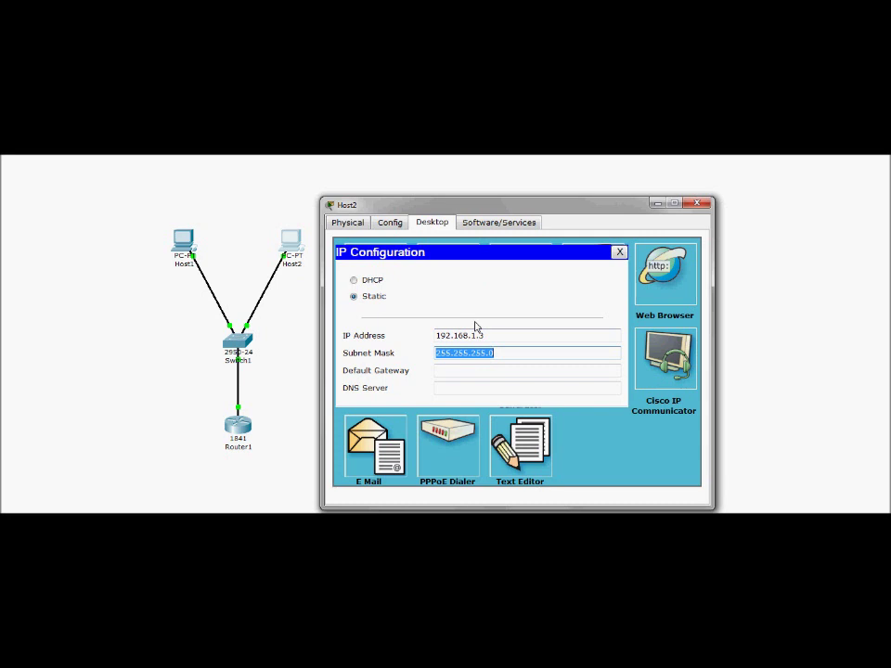
type("255.25")
key("Tab")
type("192.168.")
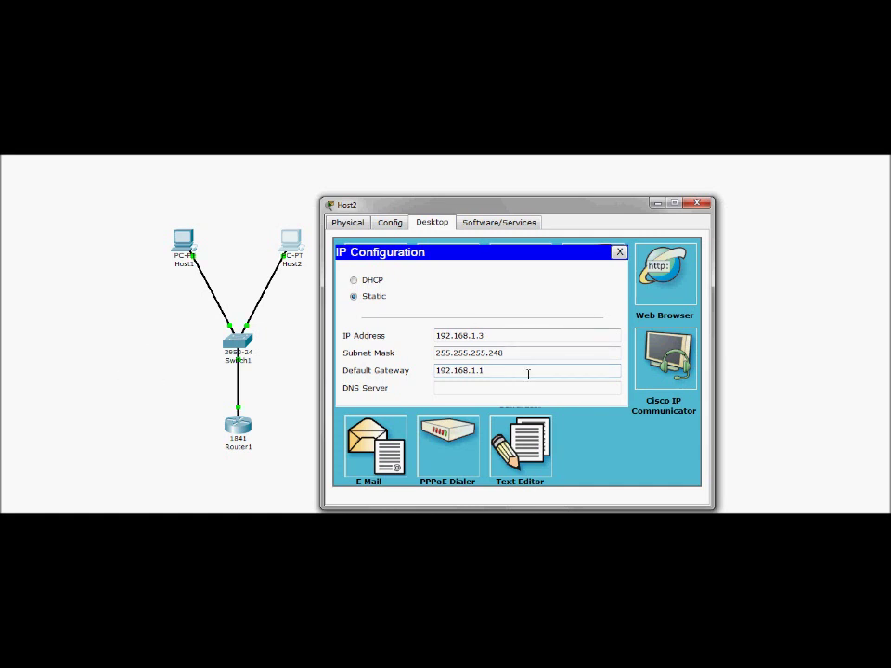
left_click(699, 206)
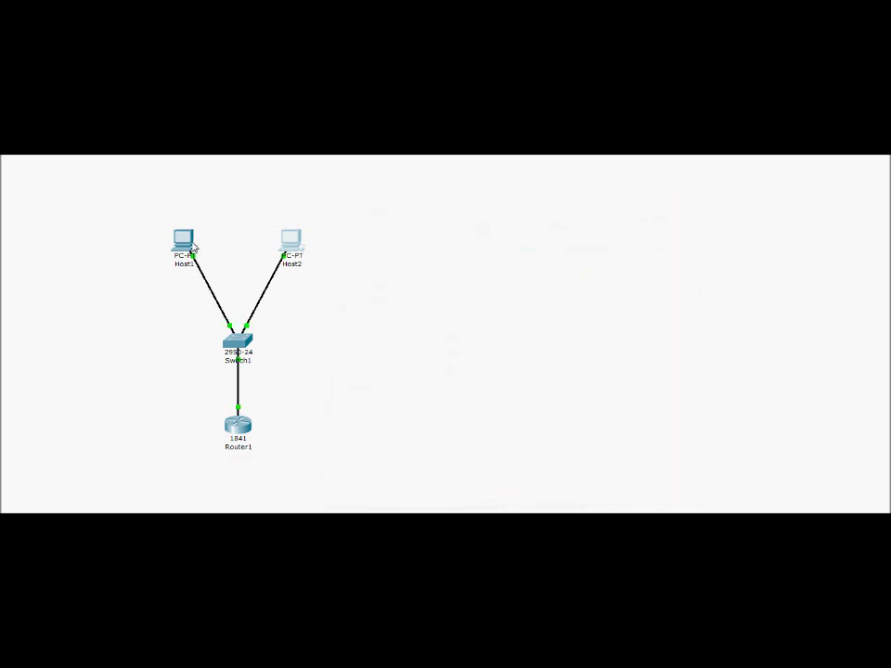
- Run ipconfig in Host1's command prompt to display its IP addressing
left_click(190, 245)
left_click_drag(223, 175, 588, 189)
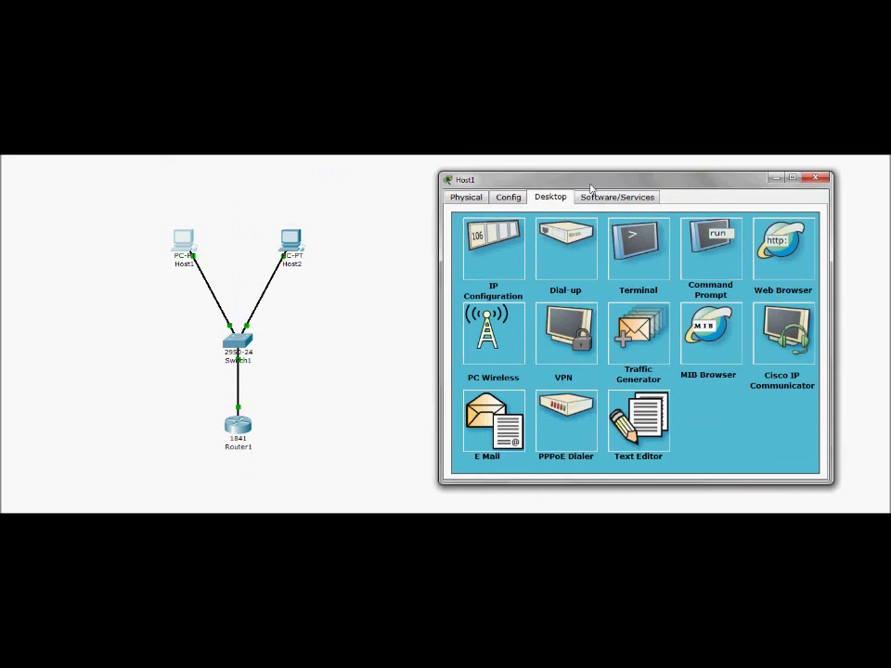
left_click(718, 259)
type("ipconfi")
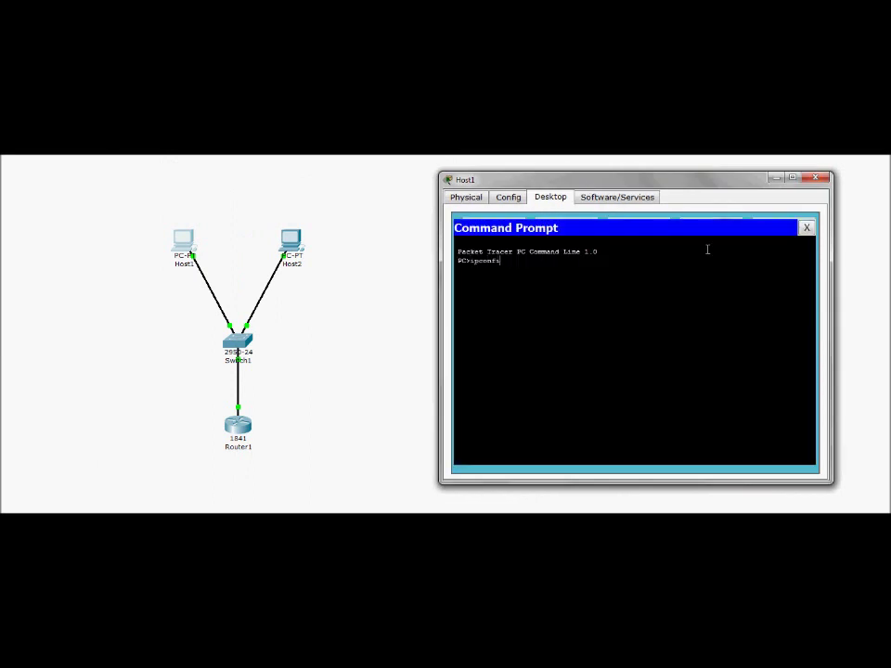
type("g")
key("Return")
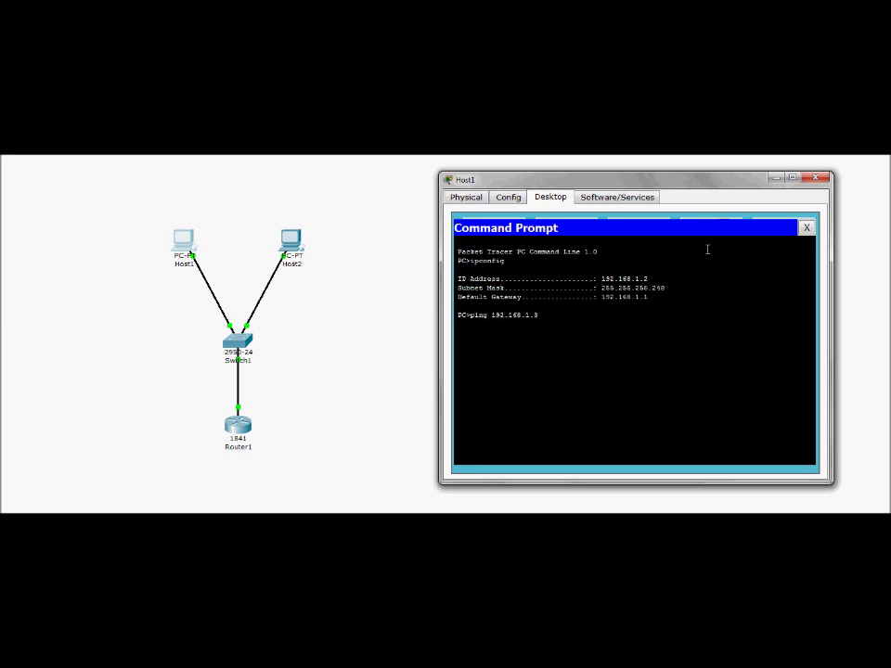
- Ping Host2 at 192.168.1.3 from Host1, getting 4 of 4 replies with 0% loss
key("Return")
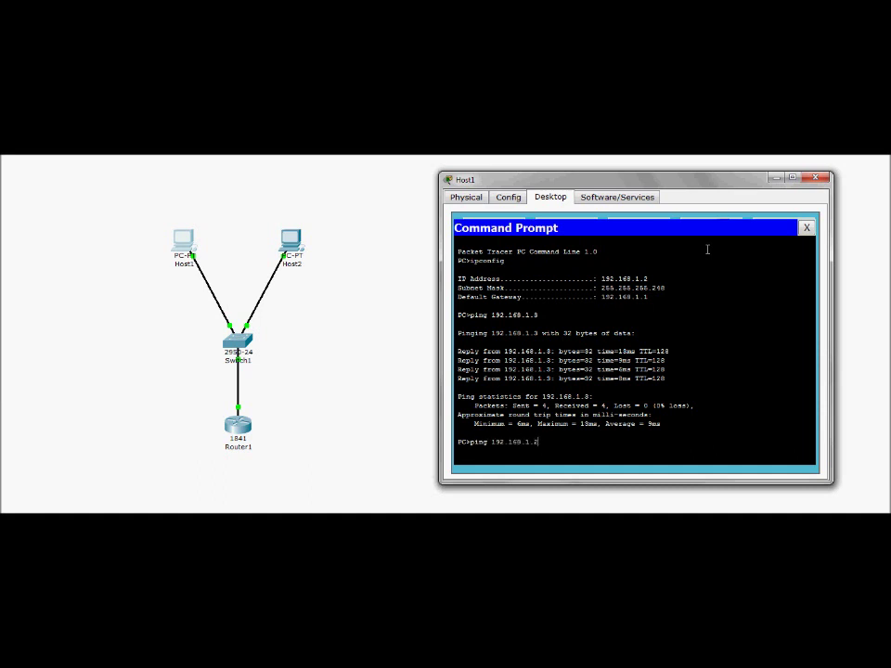
key("Return")
left_click(292, 240)
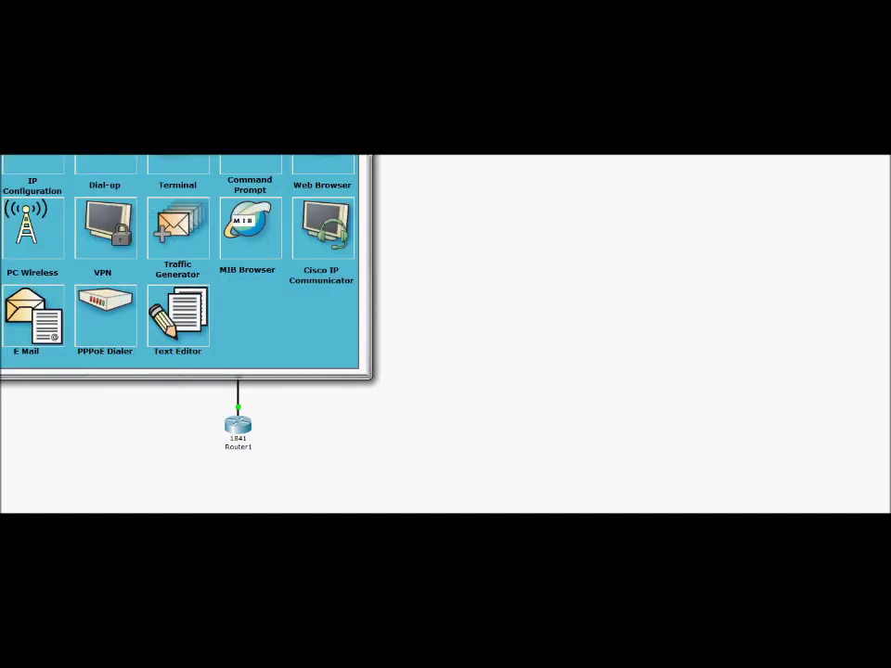
- From Host2's command prompt, ping Host1 at 192.168.1.2 successfully
left_click(249, 227)
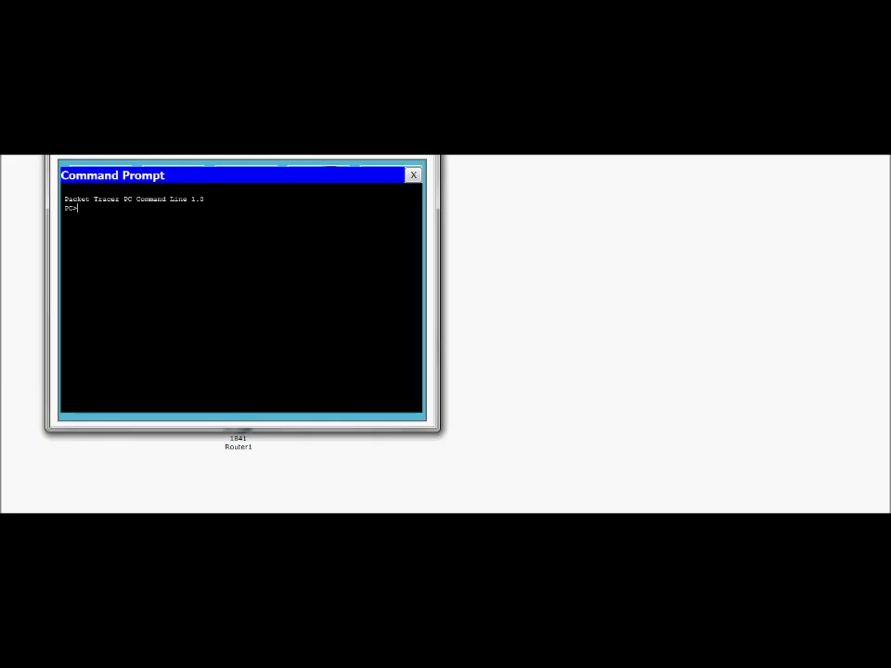
left_click_drag(250, 135, 416, 224)
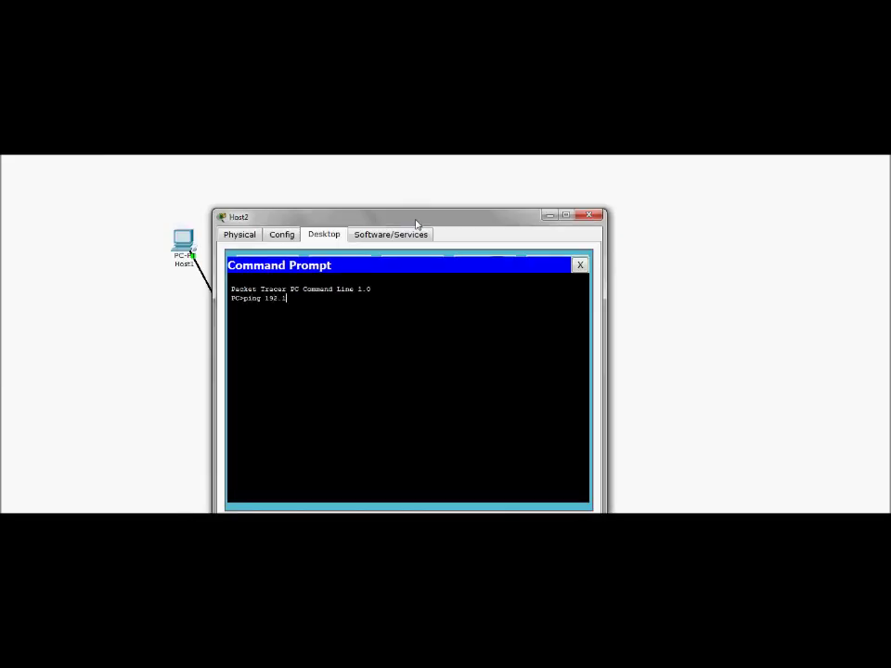
type("ping 192.168.1.2")
key("Return")
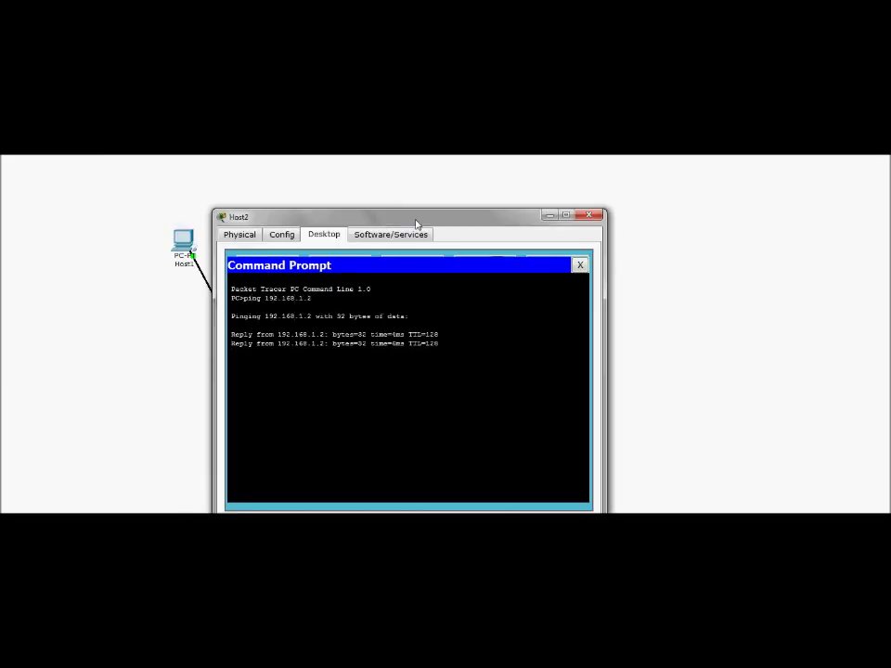
- Ping the R1 gateway at 192.168.1.1 from Host2, getting 4/4 replies
left_click_drag(416, 225, 649, 179)
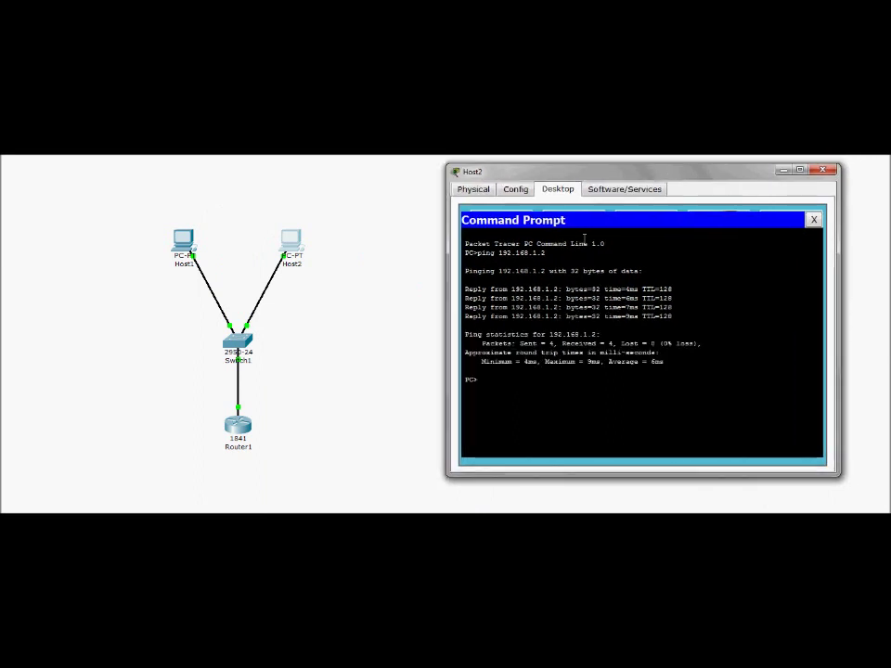
type("ping 192.168.1.1")
key("Return")
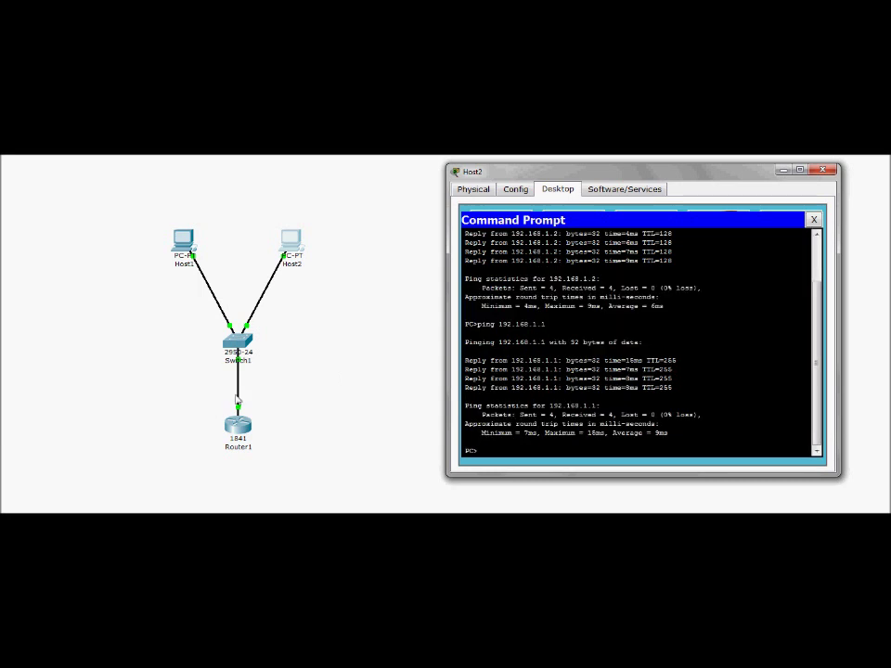
left_click(325, 457)
left_click(302, 259)
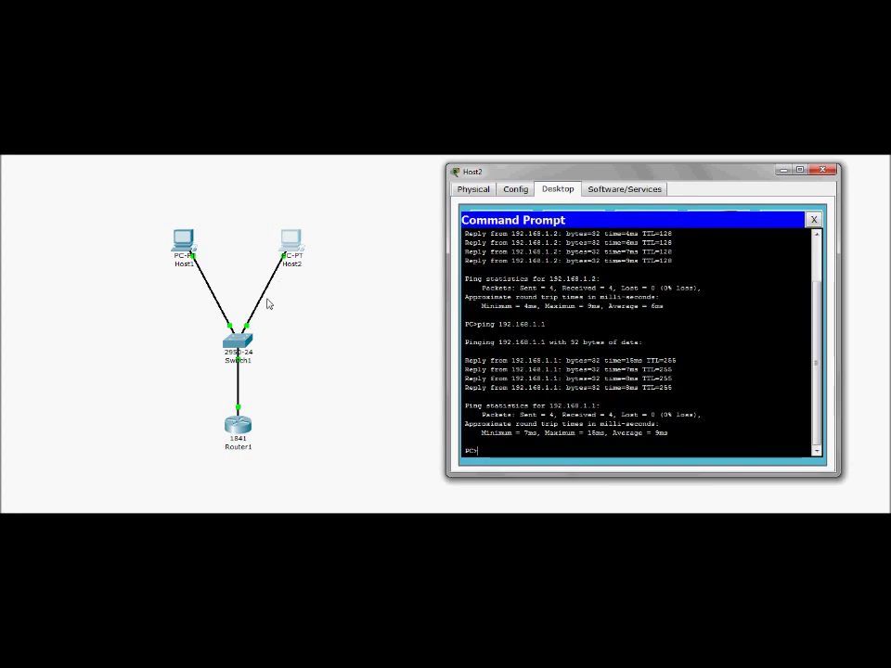
left_click(248, 426)
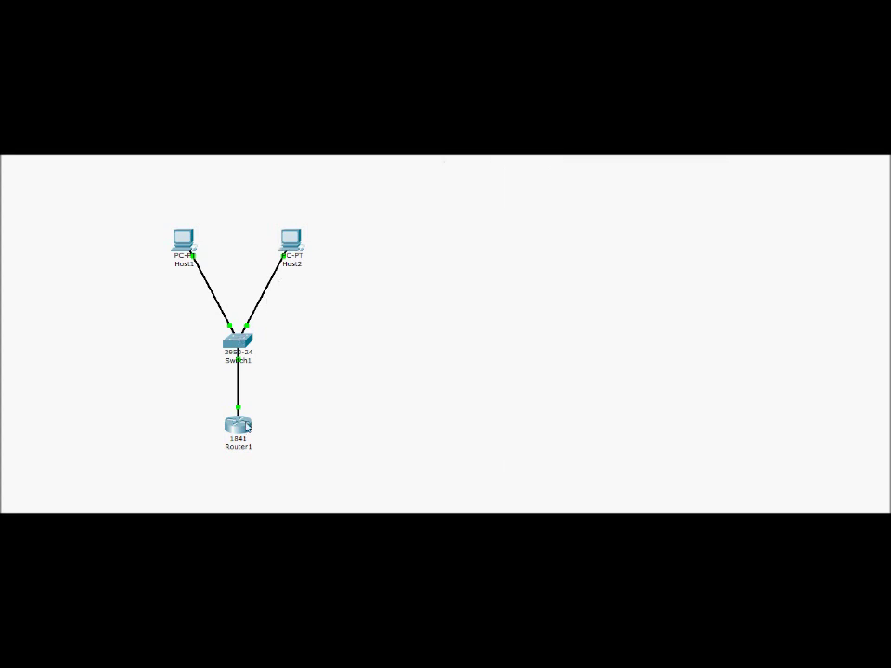
left_click(248, 426)
left_click(374, 422)
mouse_move(246, 418)
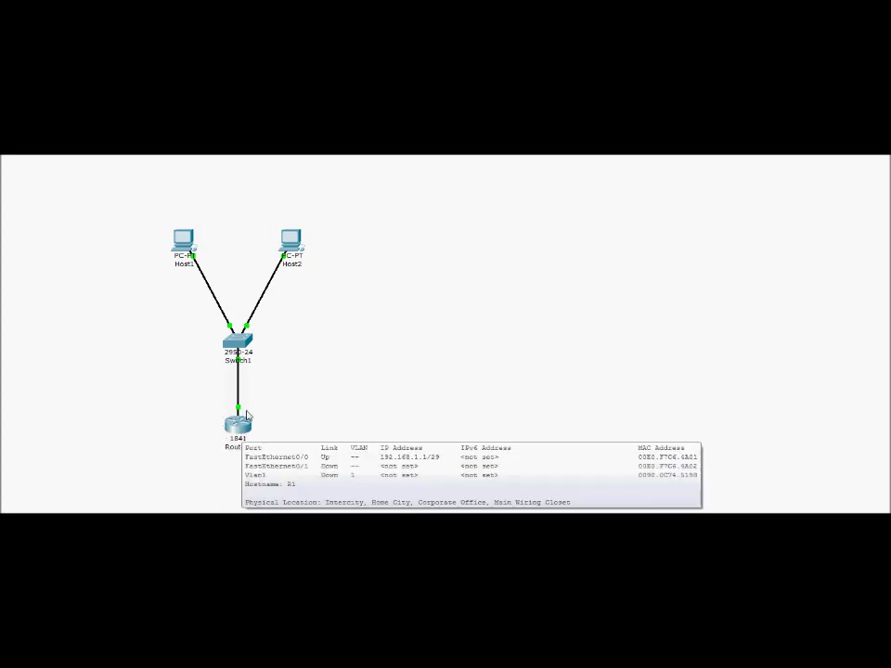